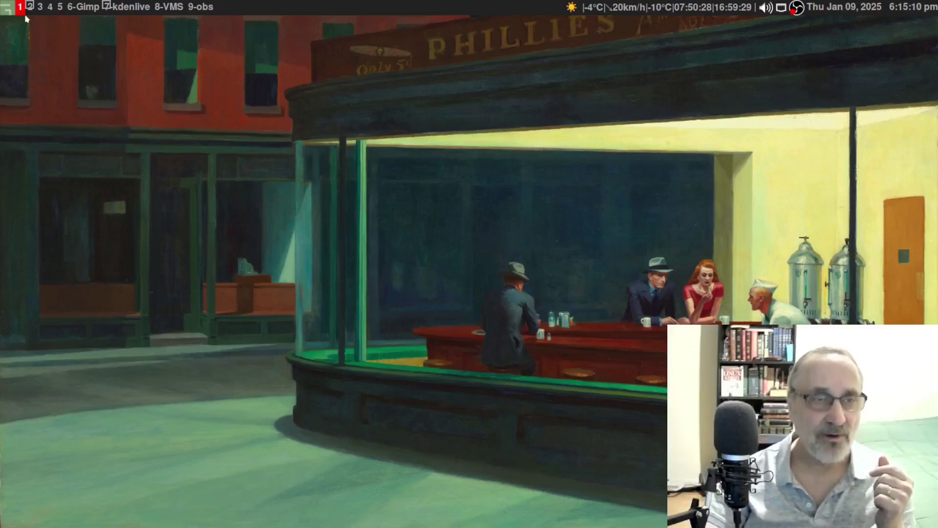
- Switch to awesome workspace 2, where Firefox shows the Arch Linux home page
right_click(200, 63)
left_click(126, 50)
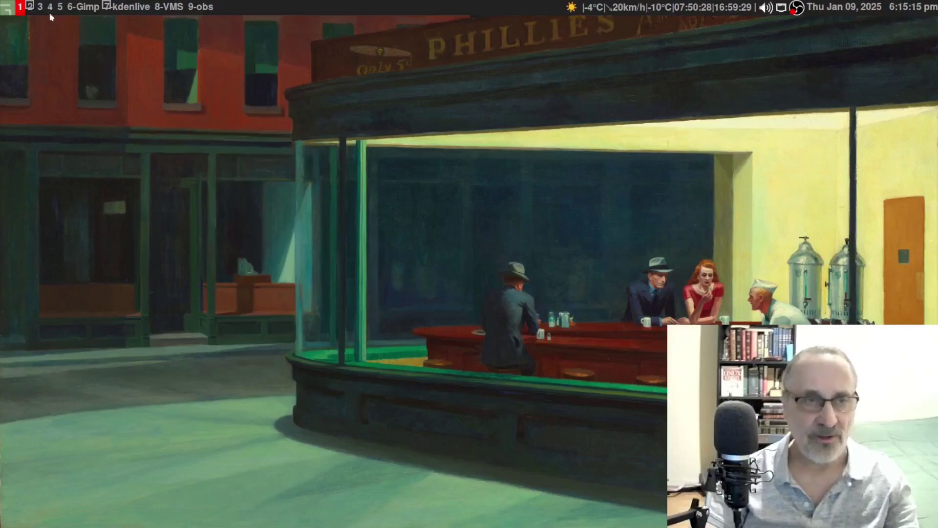
left_click(30, 6)
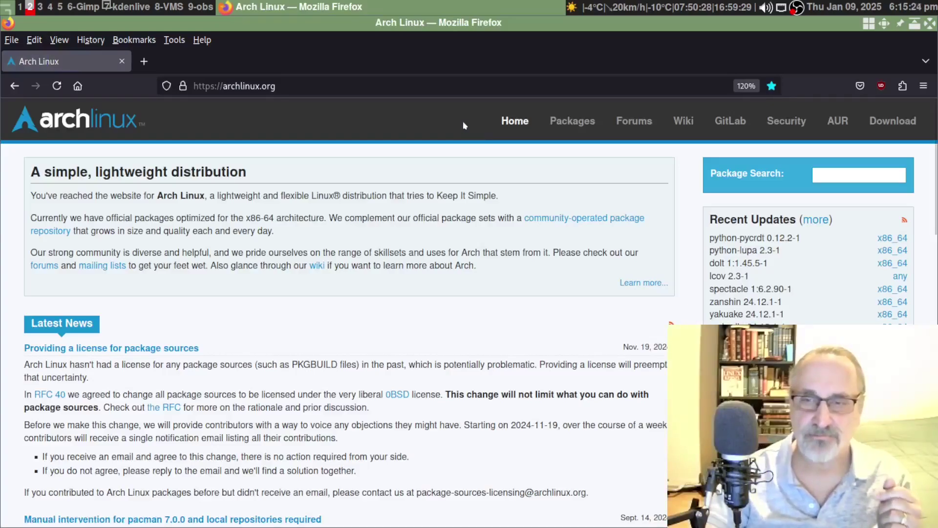
- Search the Arch packages site for 'libq' and open the libqalculate package details page
left_click(843, 176)
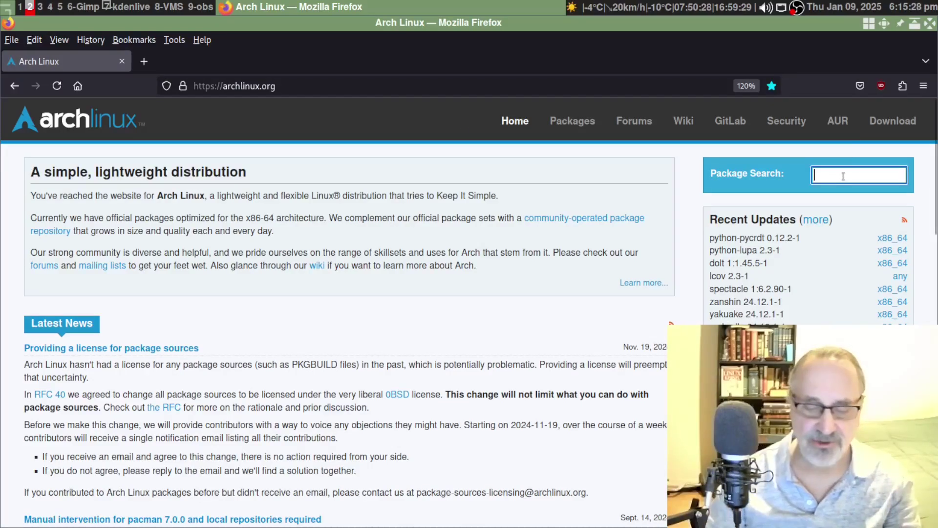
type("lib")
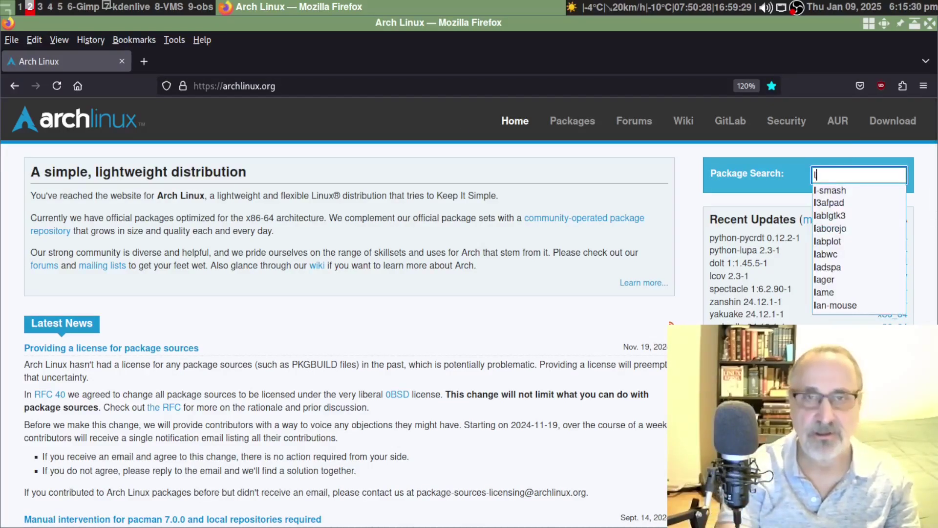
type("q")
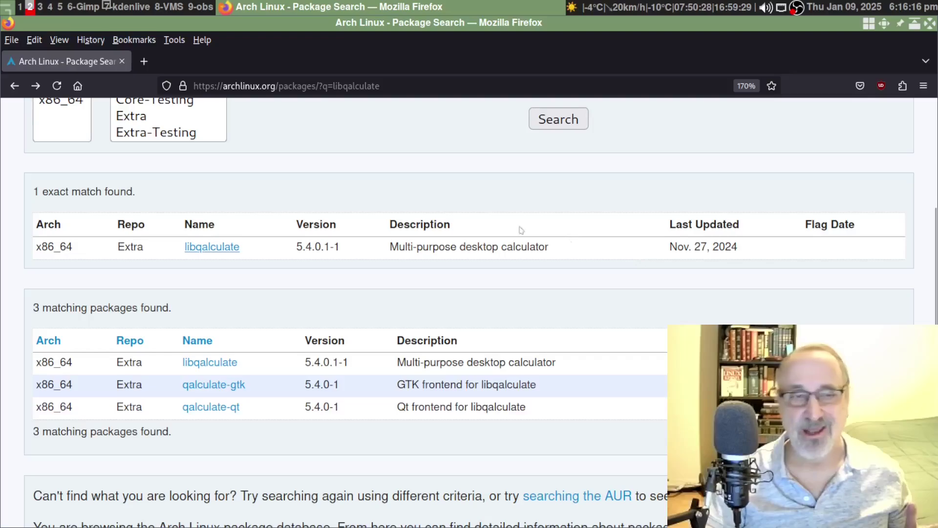
left_click(212, 247)
scroll(396, 260, "down", 2)
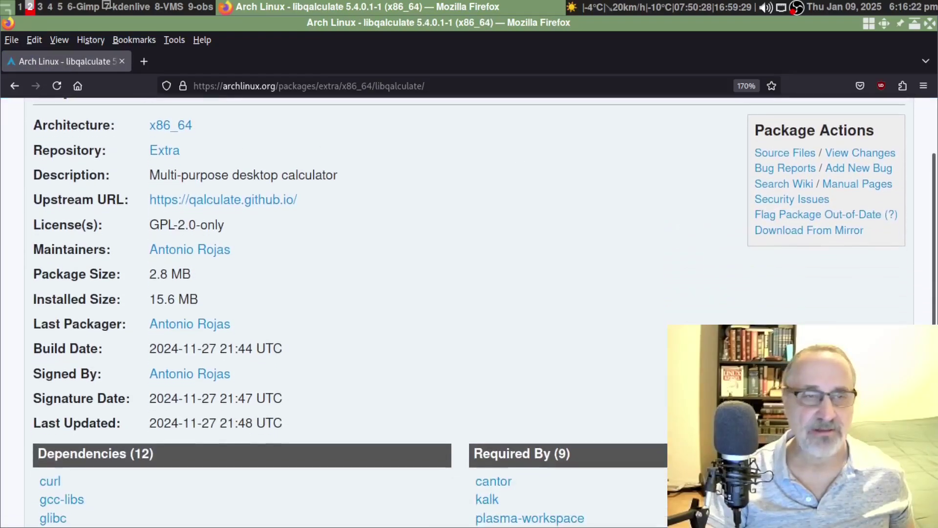
scroll(395, 260, "up", 1)
scroll(55, 157, "down", 1)
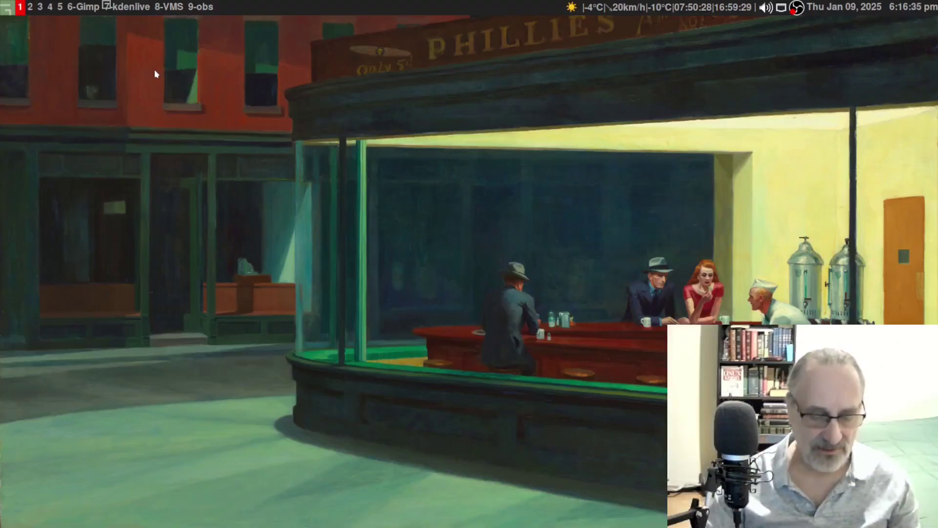
- Open an st terminal, change into mench/arch/ and list its files with ls
key("super+Return")
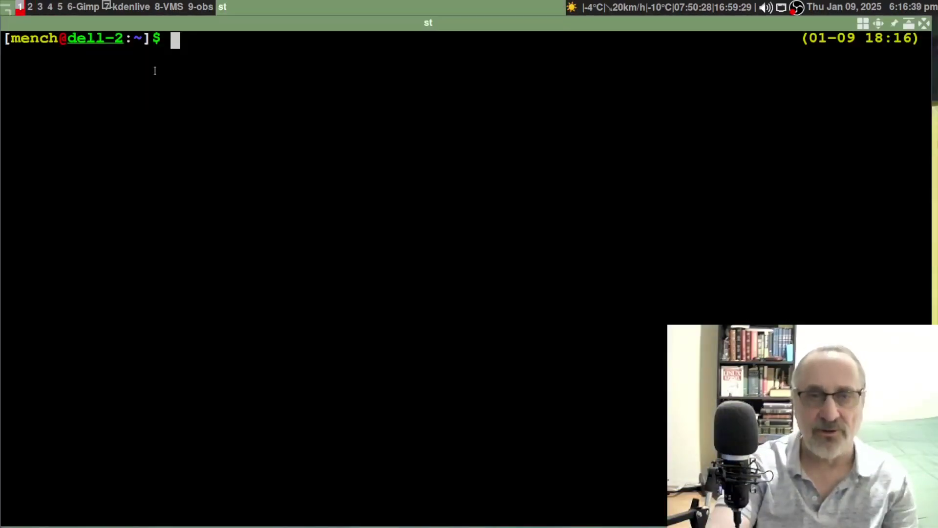
type("/")
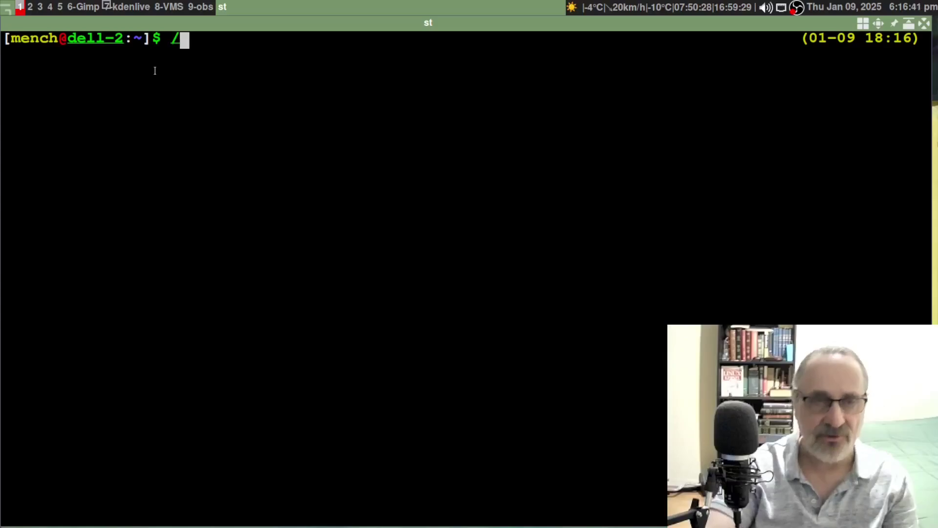
key("BackSpace")
type("cd mench/arch")
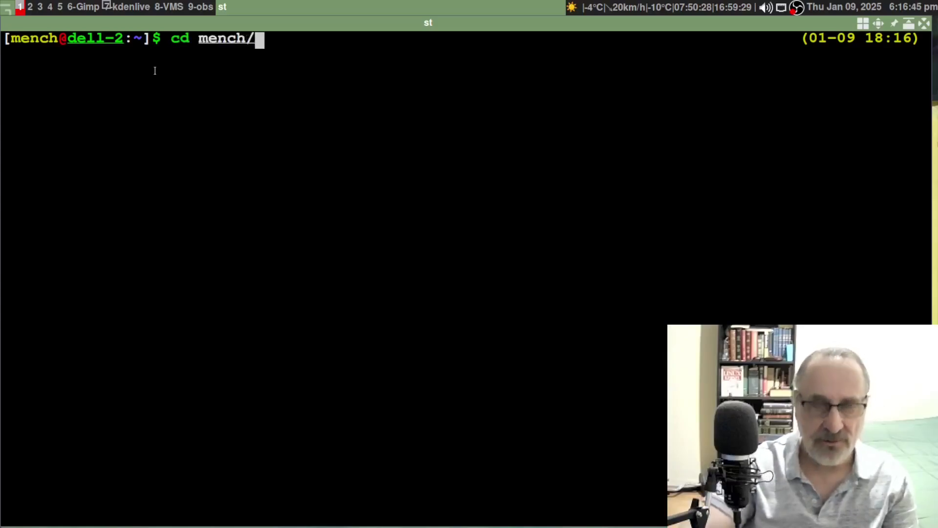
type("/")
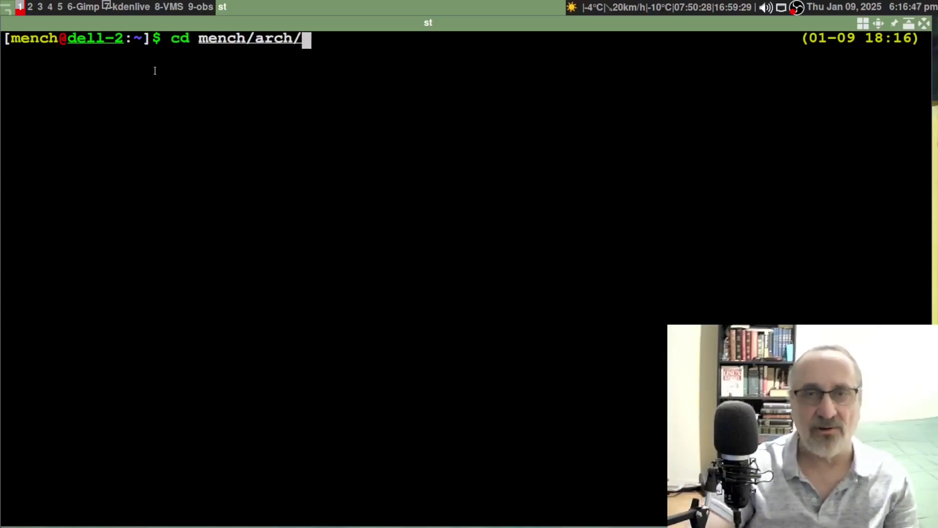
key("Return")
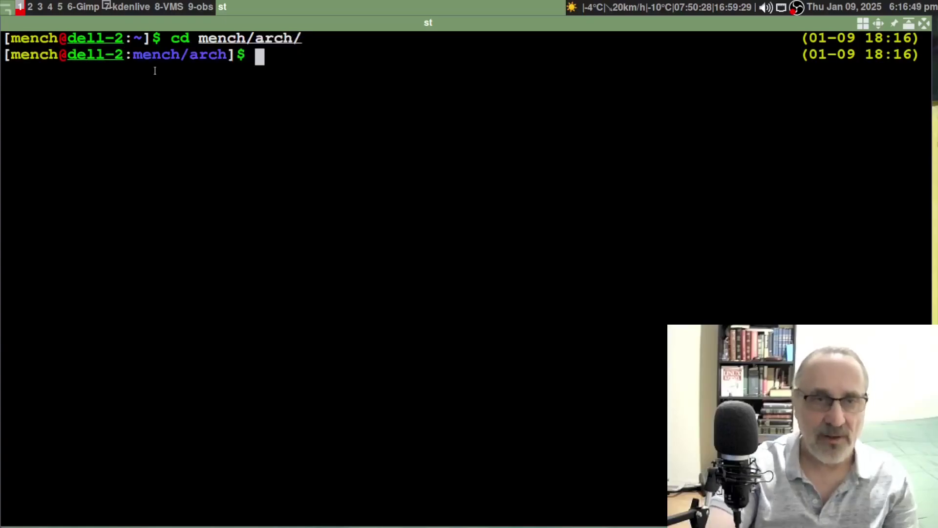
type("ls")
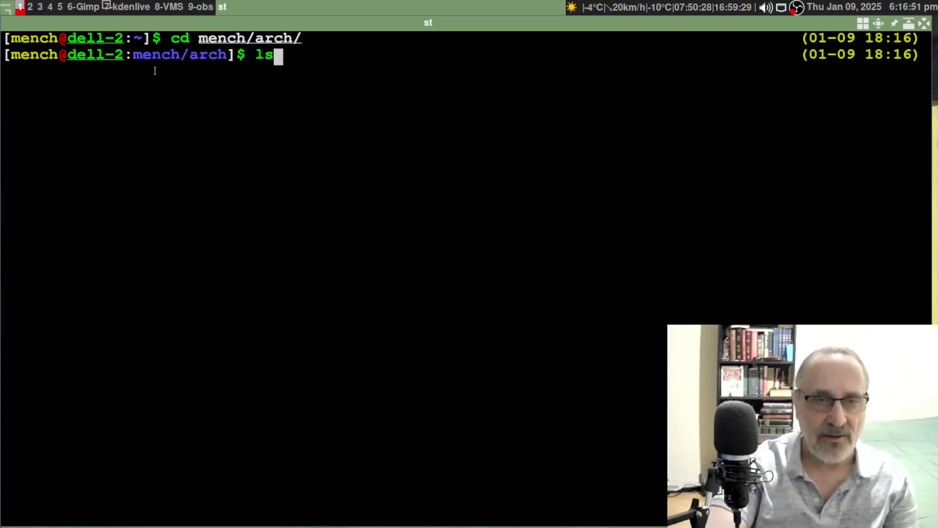
key("Return")
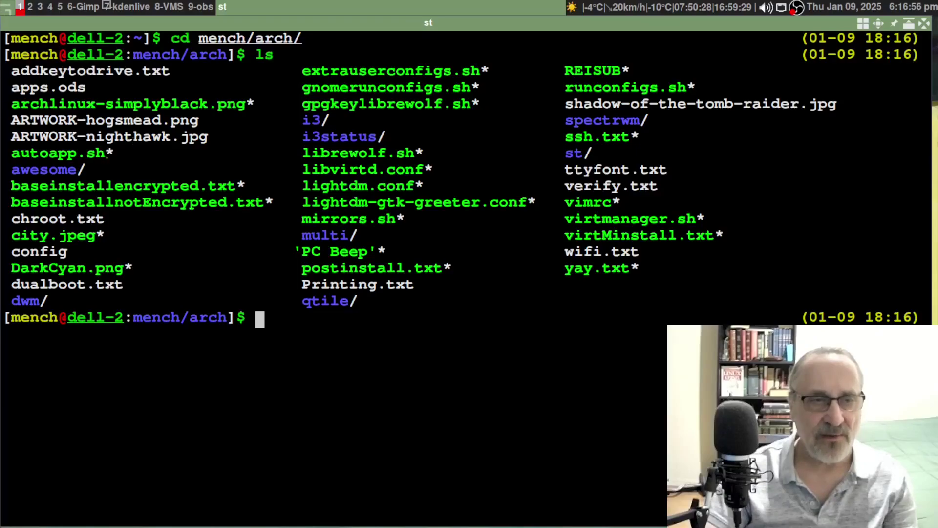
- Open autoapp.sh in Vim and step from the top through its pacman package list
type("vim auto")
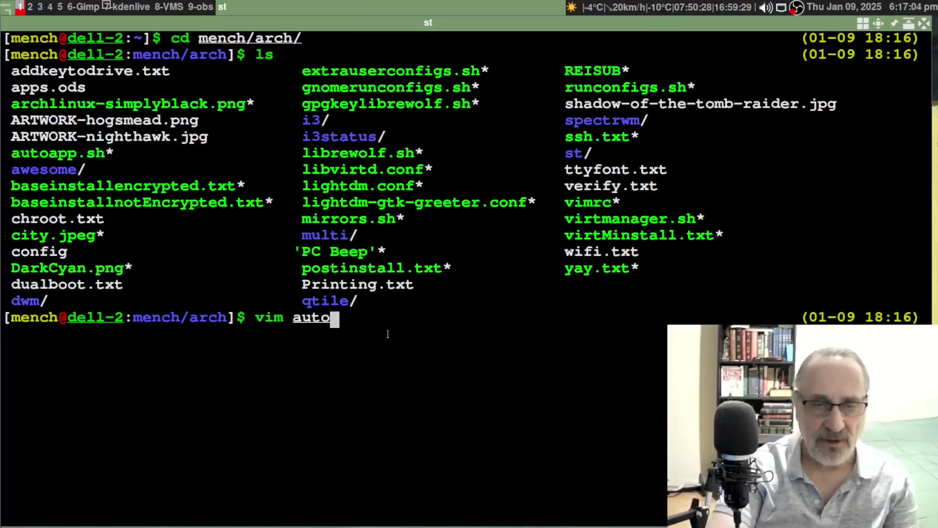
key("Tab")
key("Return")
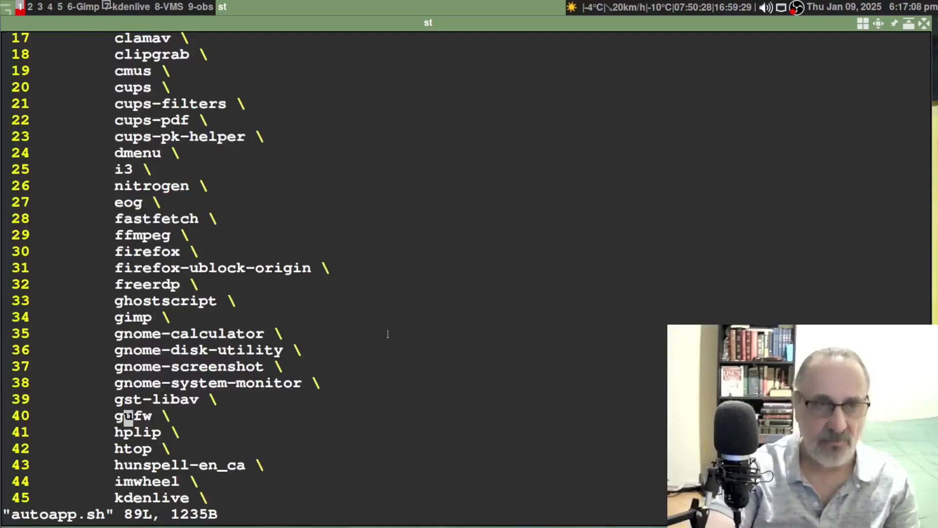
key("g")
key("g")
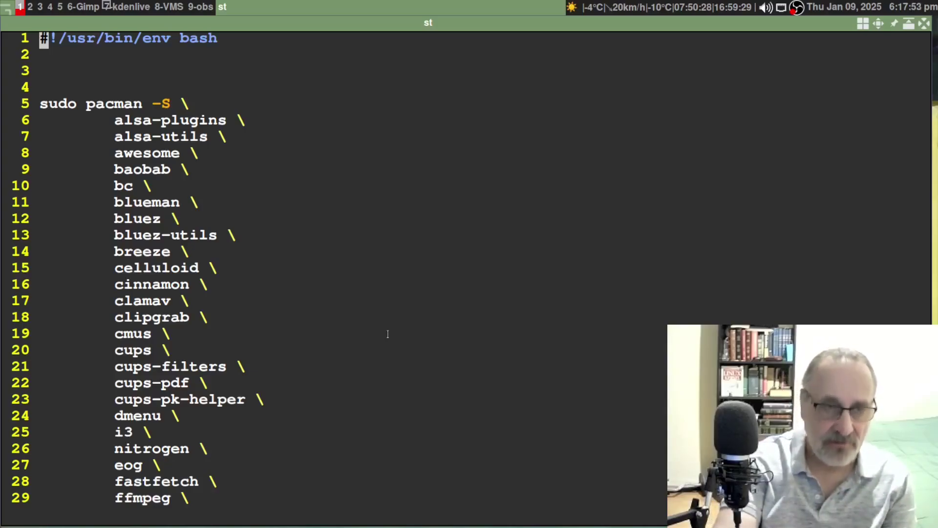
key("j")
key("j")
key("j")
key("j")
key("j")
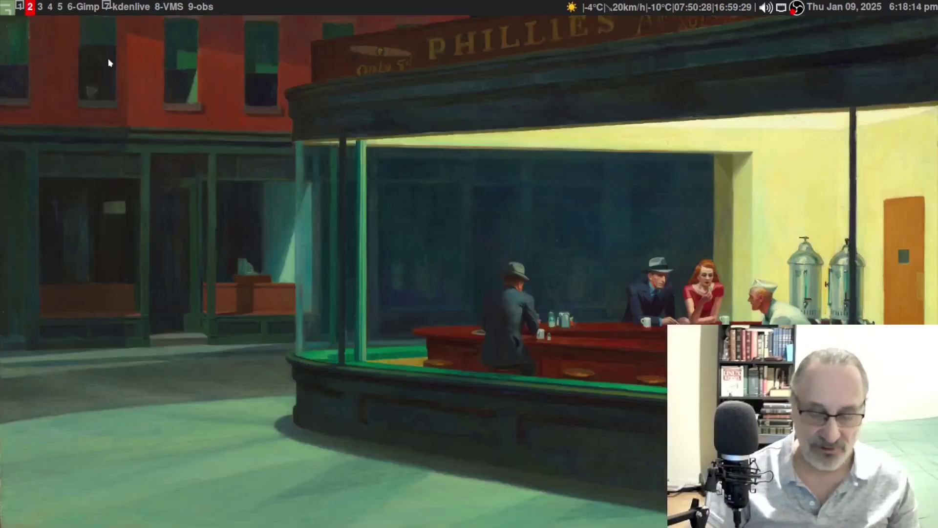
- Open a new st terminal, draft 'sudo pacman -S libqalculate', then erase it to an empty prompt
key("super+Return")
type("s")
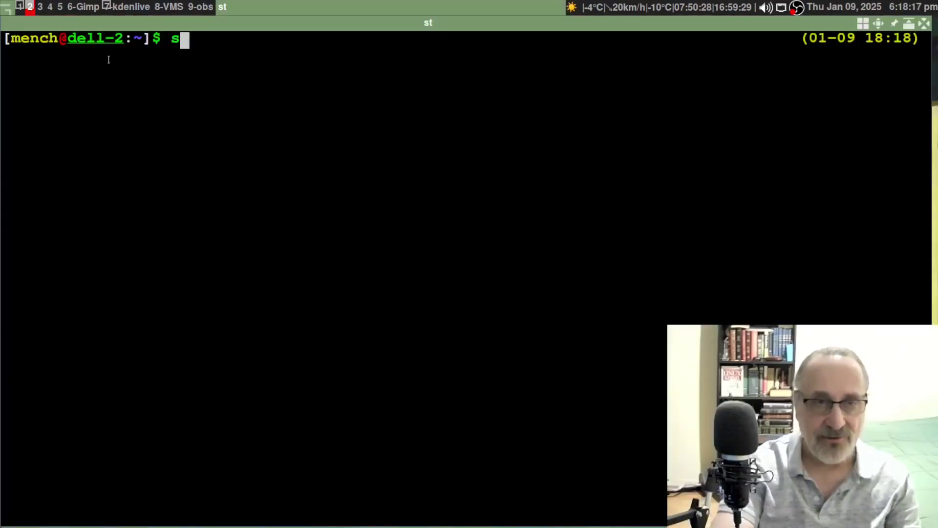
type("udo pacman ")
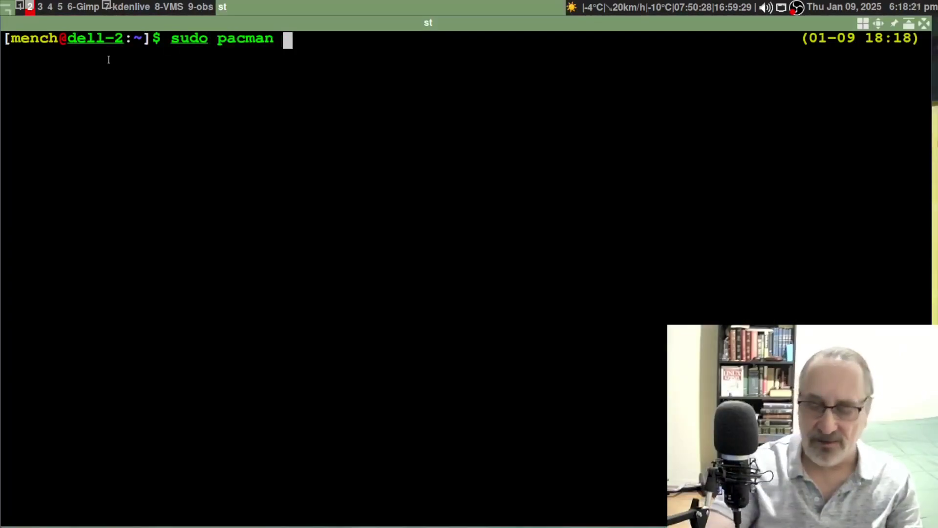
type("-S ")
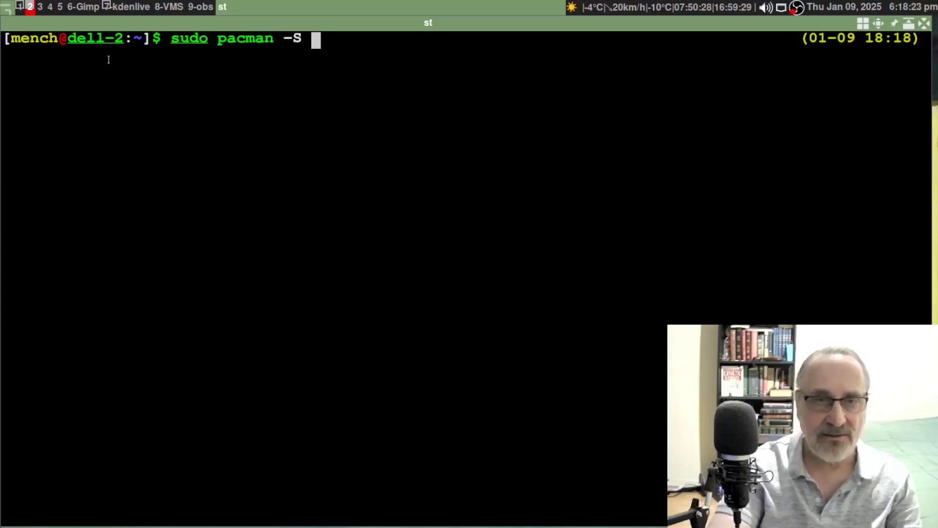
type("libq")
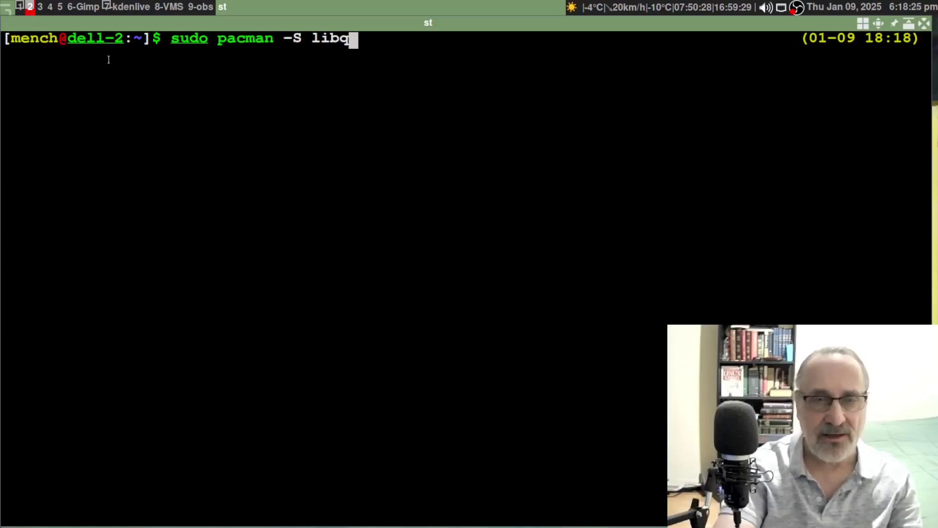
type("alculate")
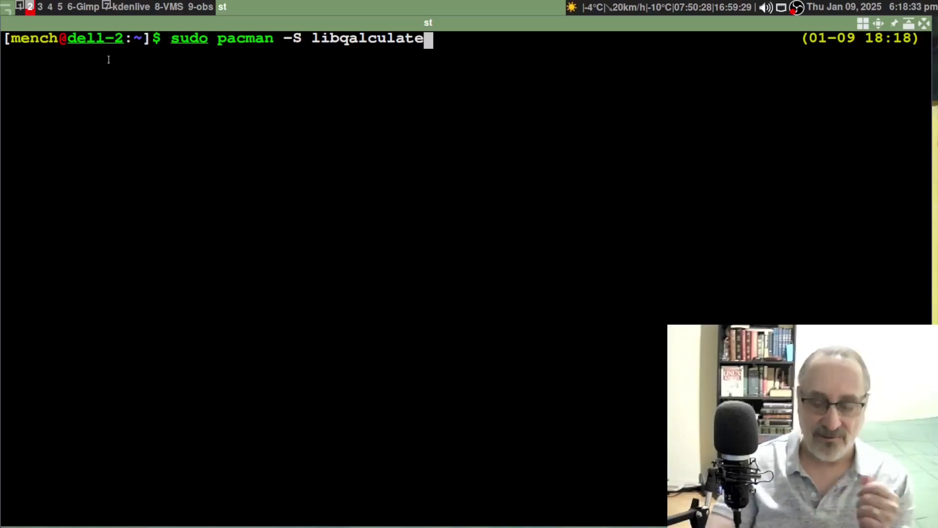
key("BackSpace")
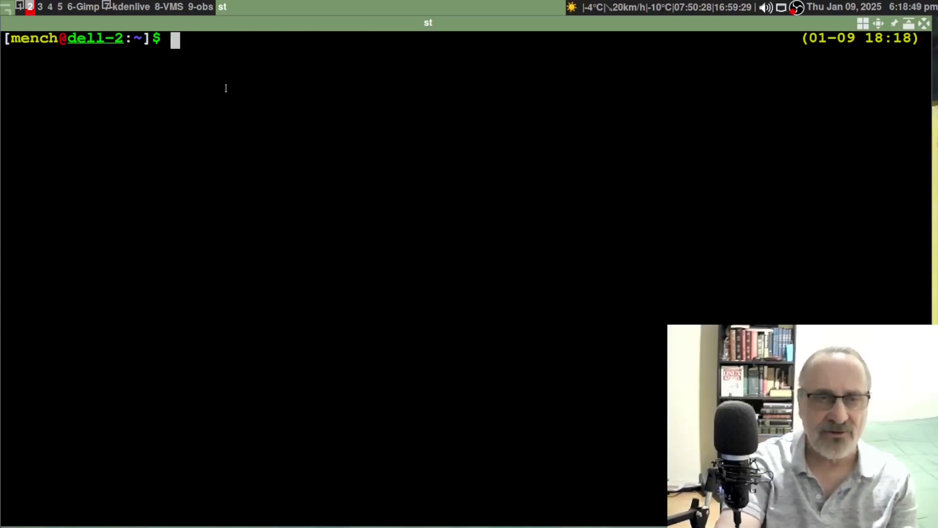
- Open the qalc manual page with 'man qalc' and read down a few lines
type("man qalc")
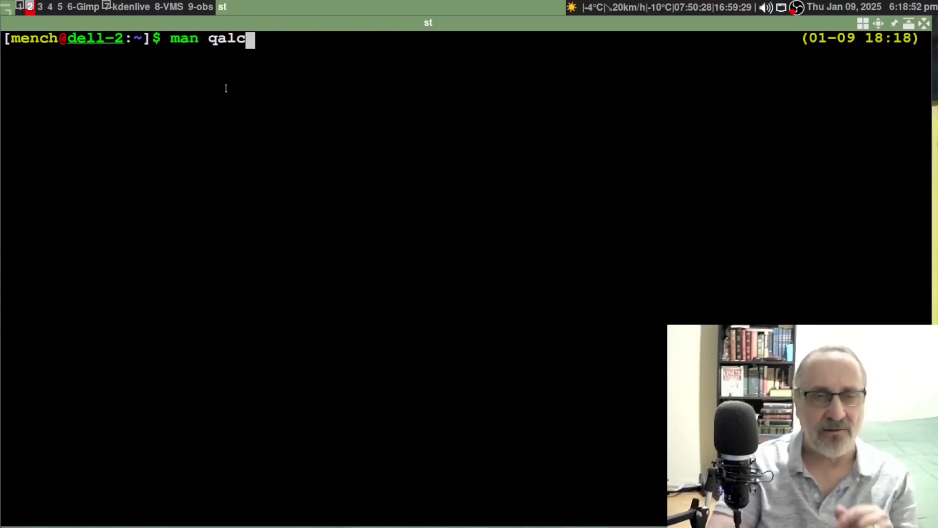
key("Return")
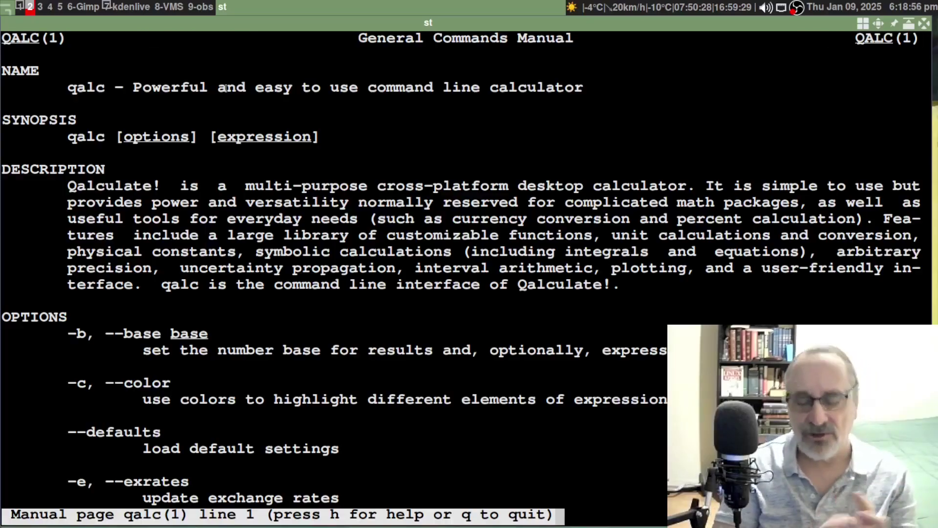
key("Down")
key("Down")
key("Down")
key("Down")
key("Down")
key("Down")
key("Down")
key("Down")
key("Down")
key("Down")
key("Down")
key("Down")
key("Down")
key("Down")
key("Down")
key("Down")
key("Down")
key("Down")
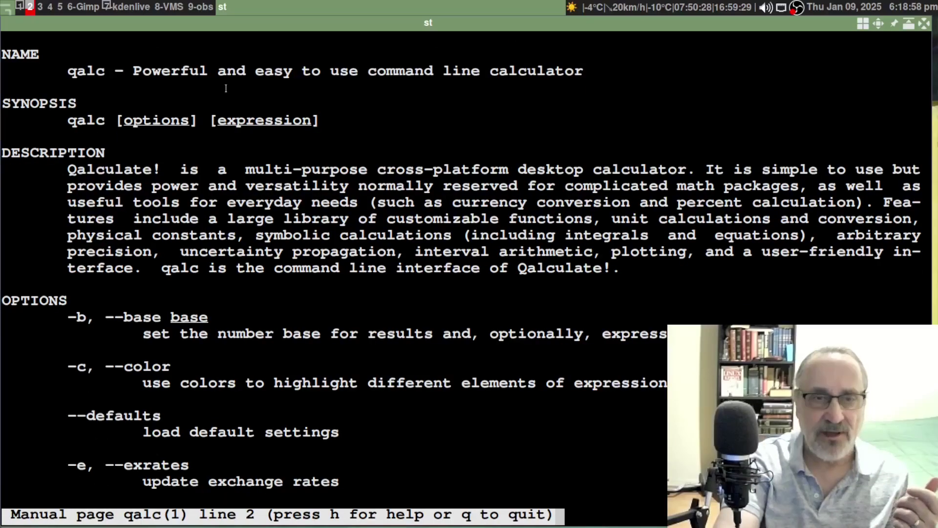
key("Down")
key("Down")
key("Down")
key("Down")
key("Down")
key("Down")
key("Down")
key("Down")
key("Down")
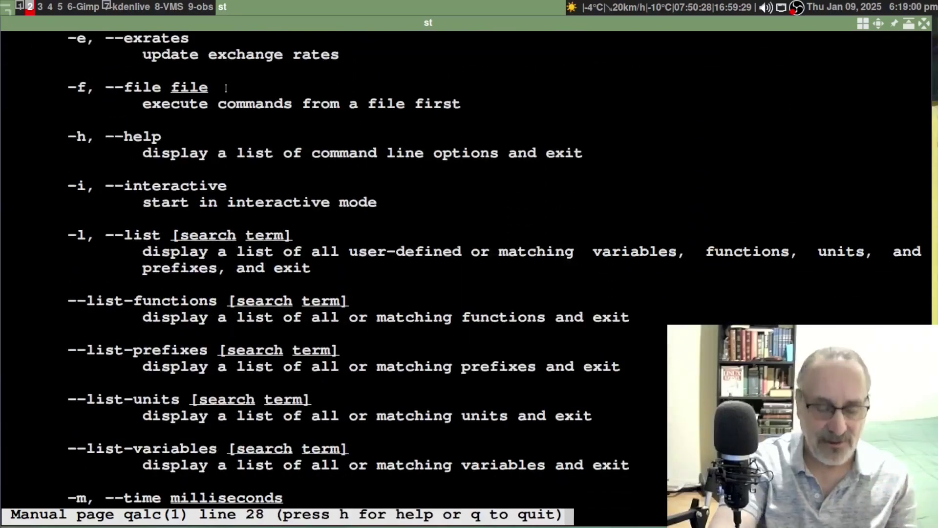
key("Down")
key("Down")
key("Down")
key("Down")
key("Down")
key("Down")
key("Down")
key("Down")
key("Down")
key("Down")
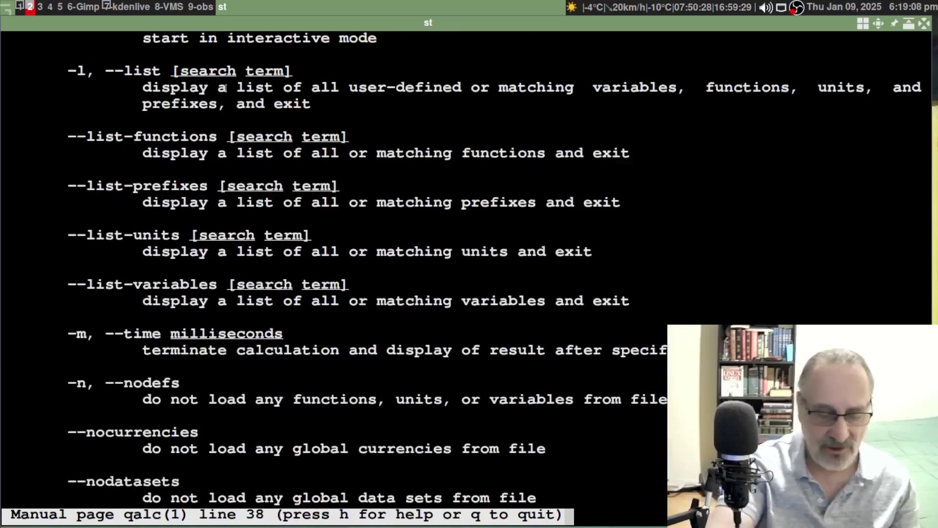
- Jump to the end of the qalc manual and scroll back up to the time and date examples
key("shift+g")
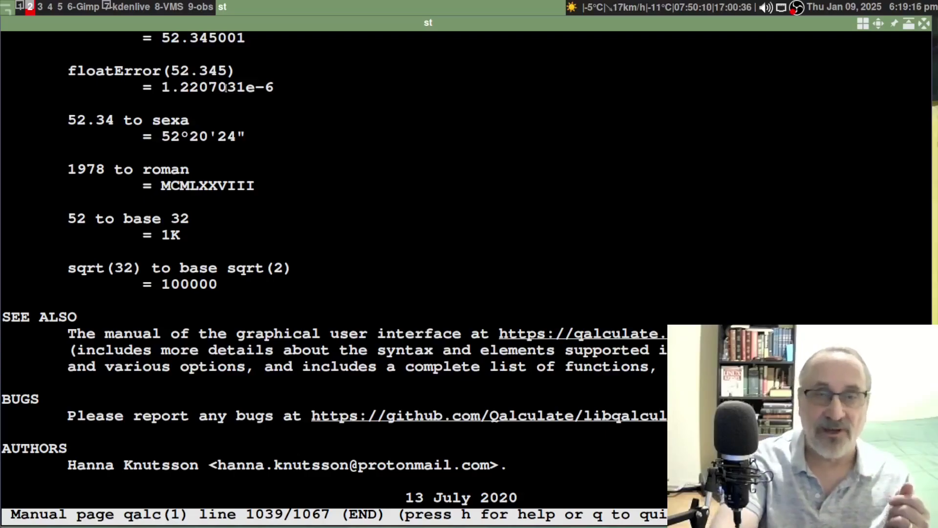
scroll(225, 87, "up", 14)
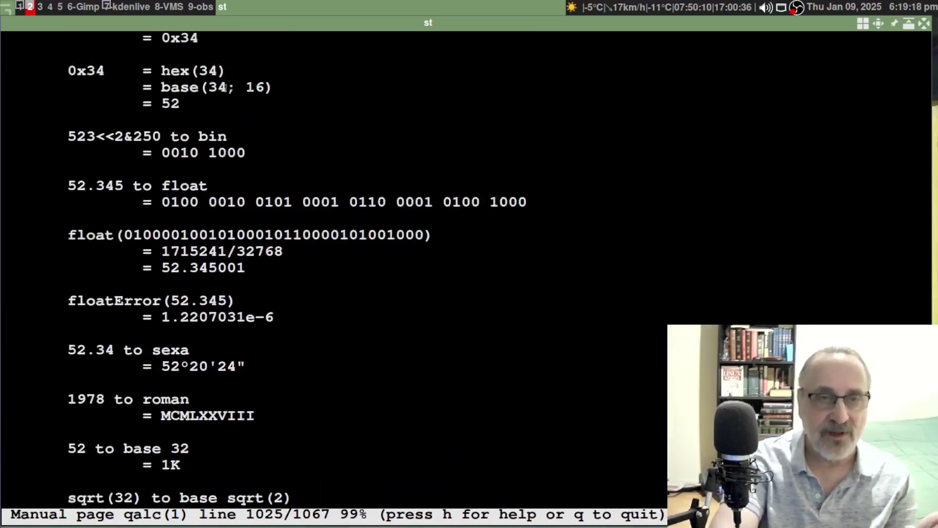
scroll(226, 87, "up", 20)
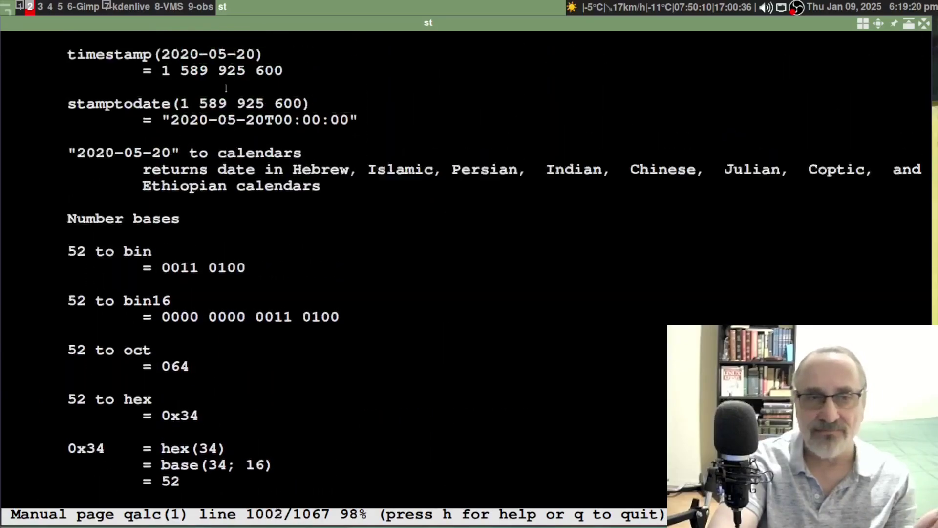
scroll(226, 88, "up", 20)
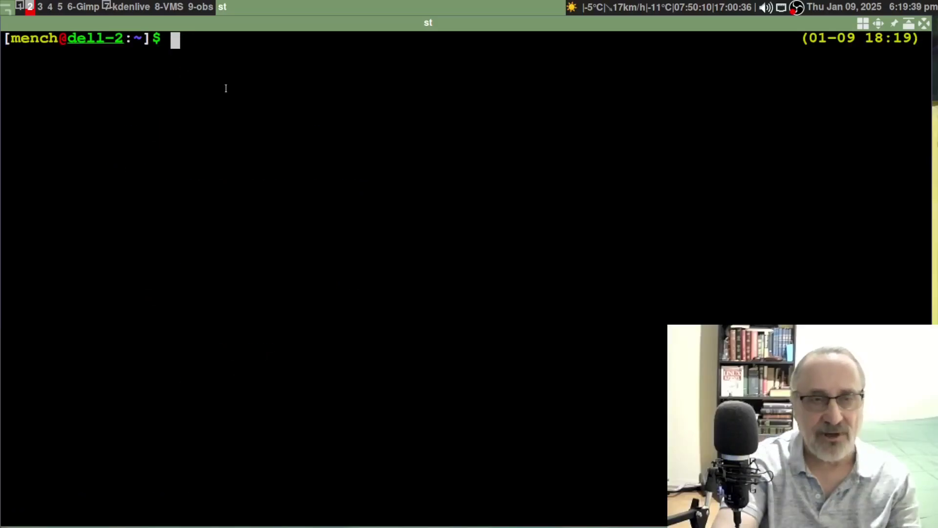
- Show 'qalc -h' through less and page down to the end of the options help
type("qal")
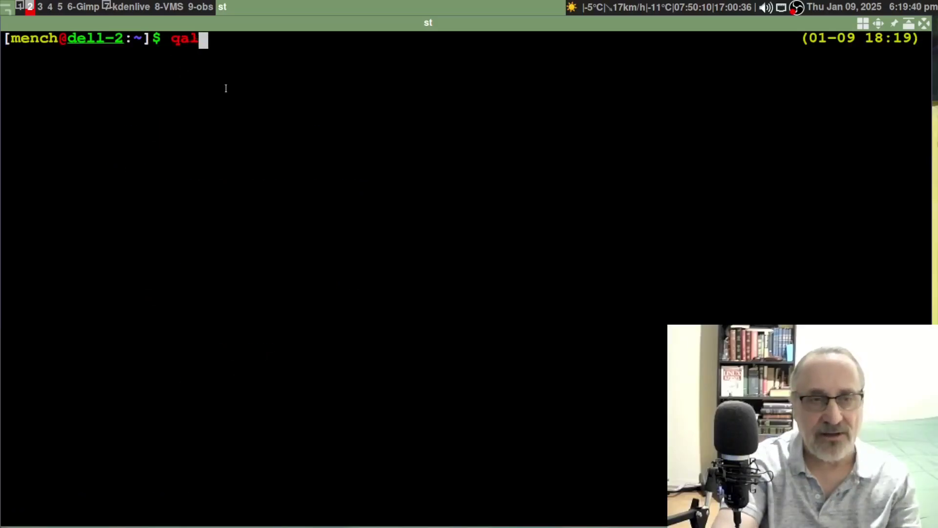
type("c -h")
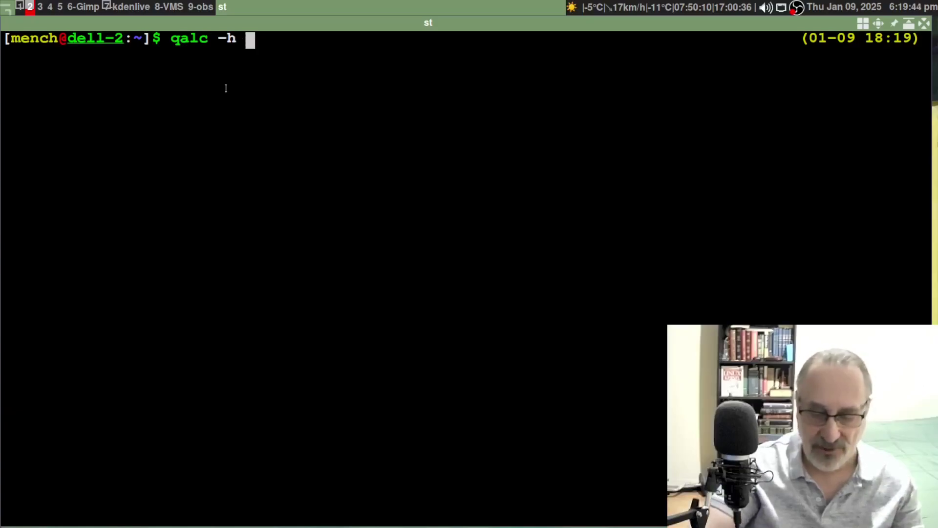
type("| less")
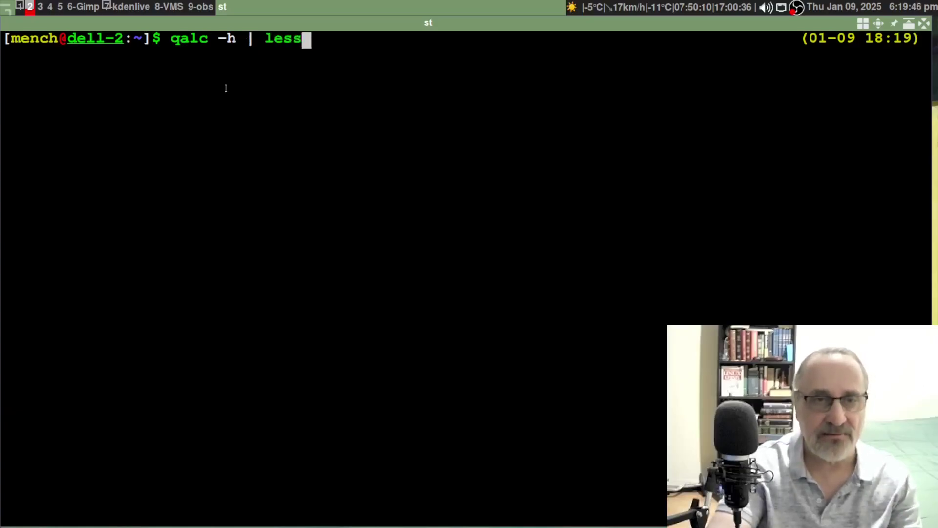
key("Return")
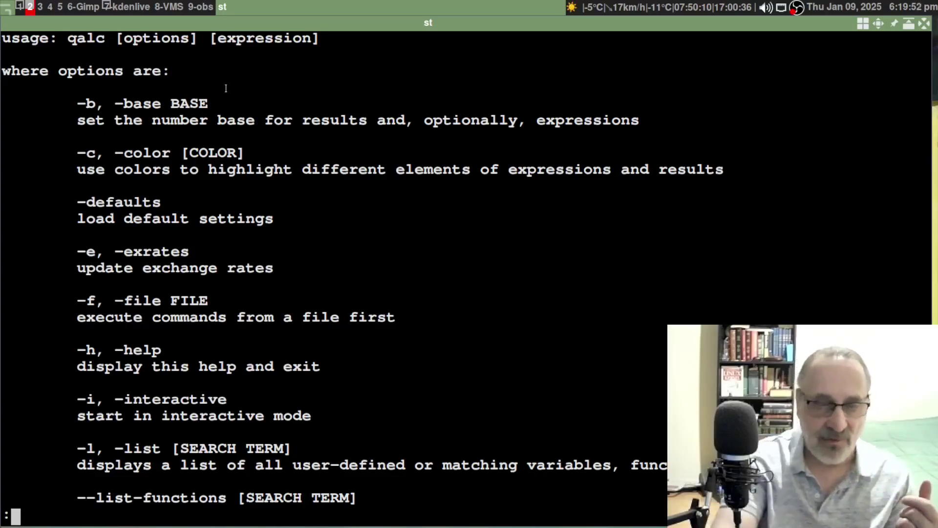
key("space")
scroll(226, 88, "down", 14)
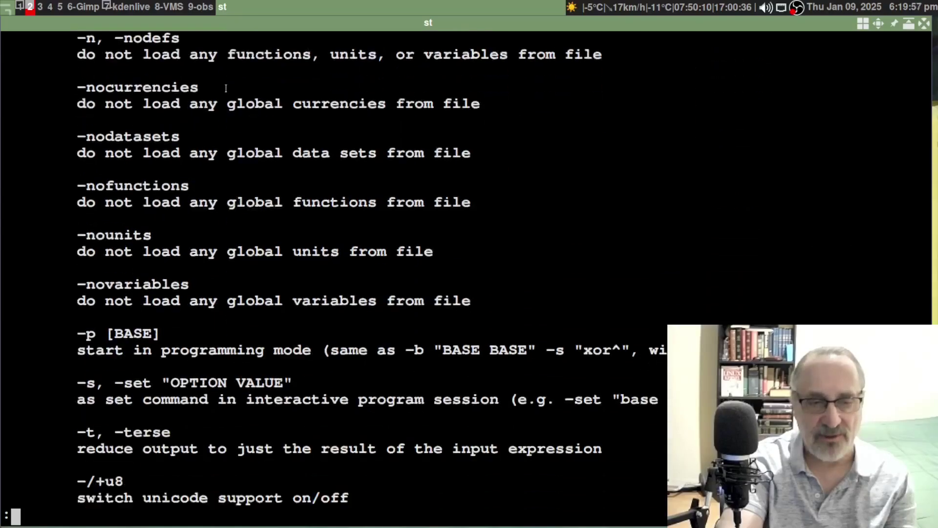
scroll(226, 88, "down", 3)
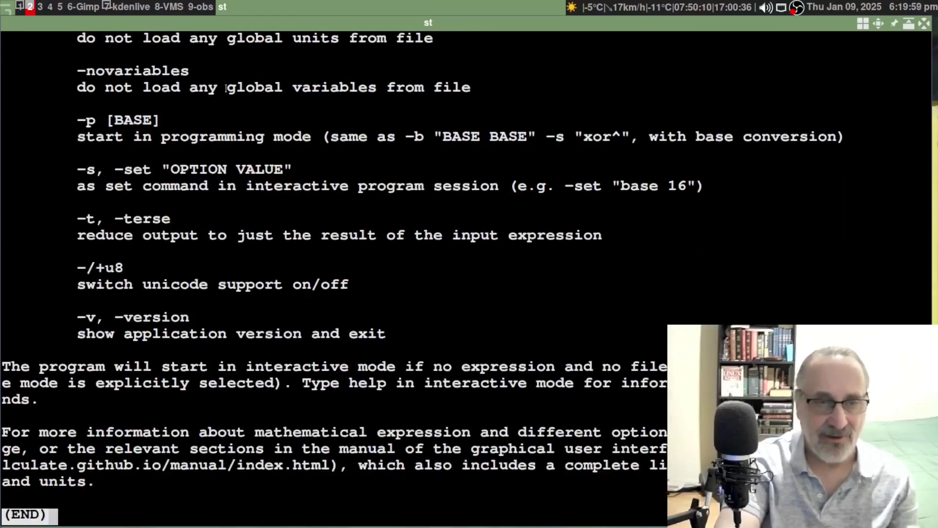
- Quit the help pager and launch qalc, reaching its autocalc question
key("q")
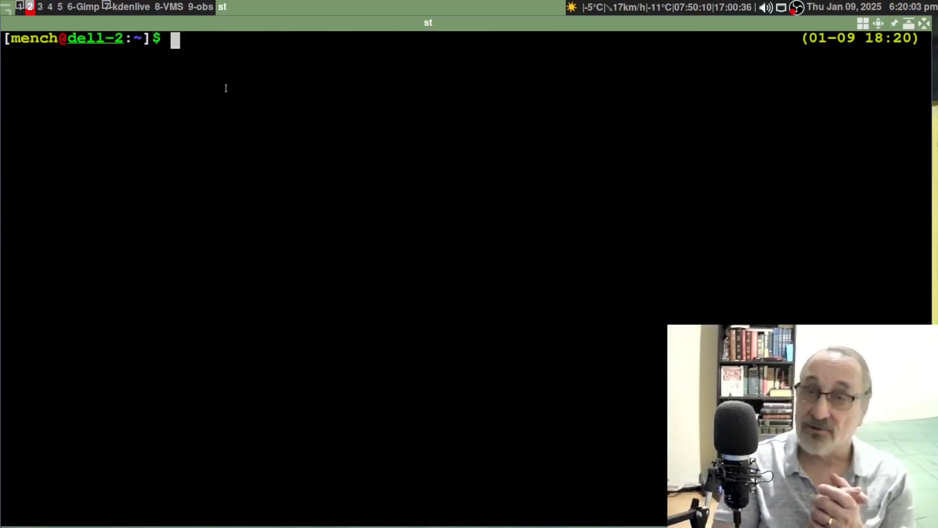
type("q")
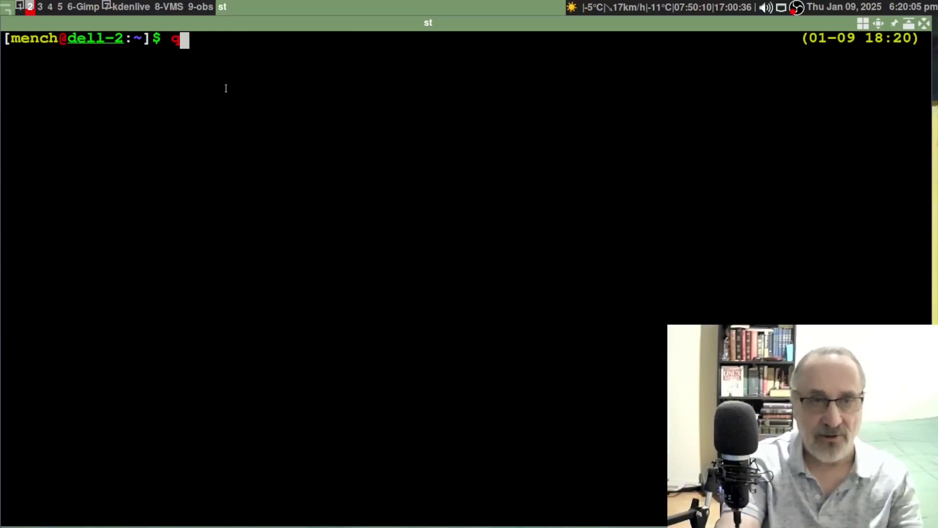
type("alc")
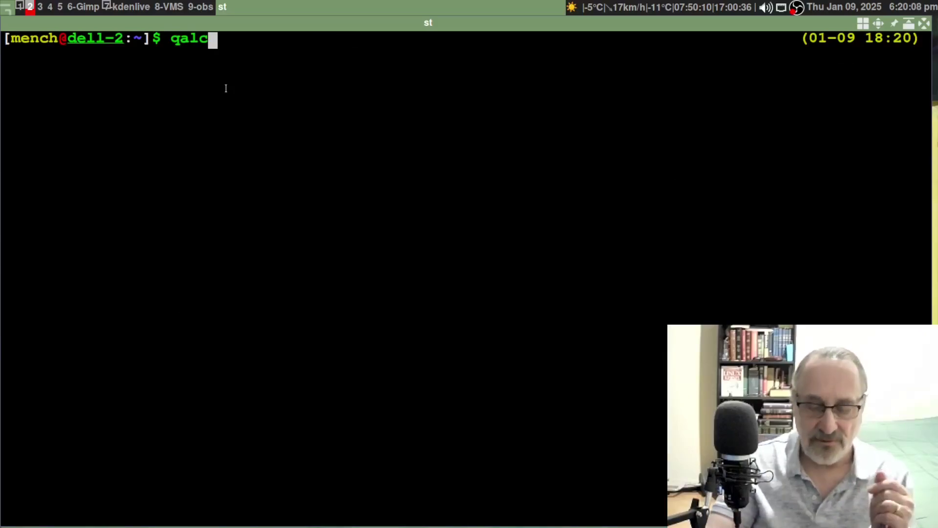
key("Return")
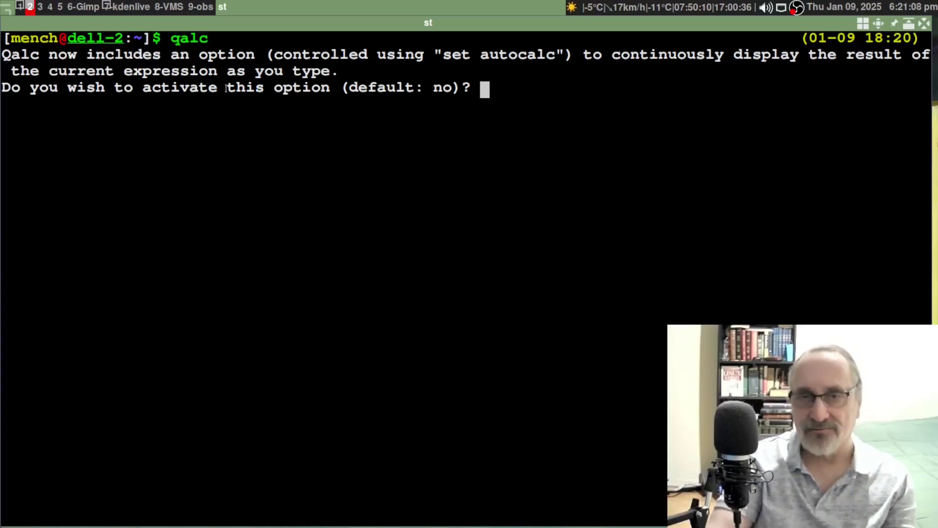
- Decline autocalc, clear the screen and evaluate 100*100 to 10000
key("Return")
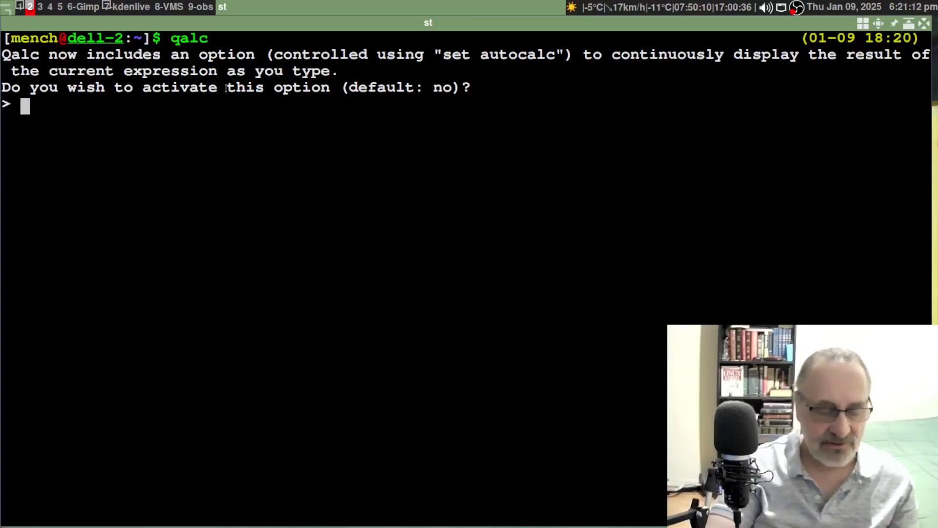
key("ctrl+l")
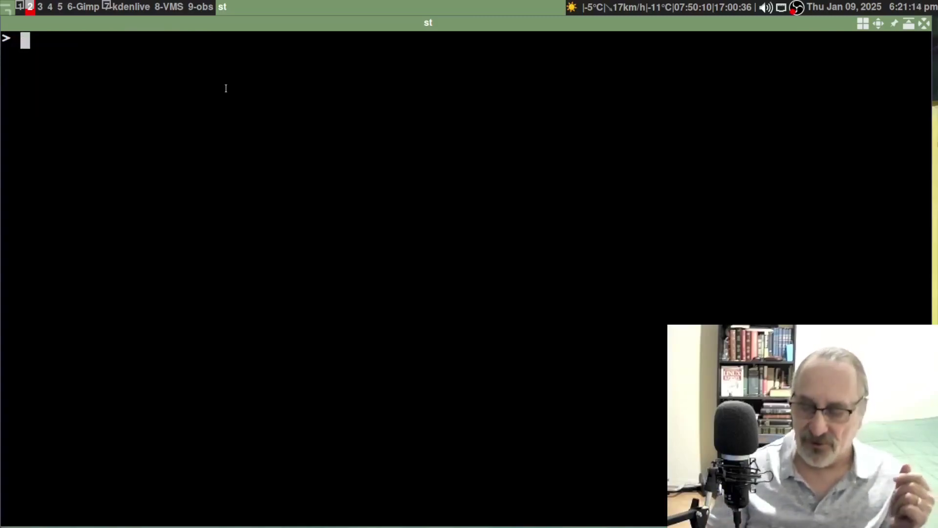
type("100")
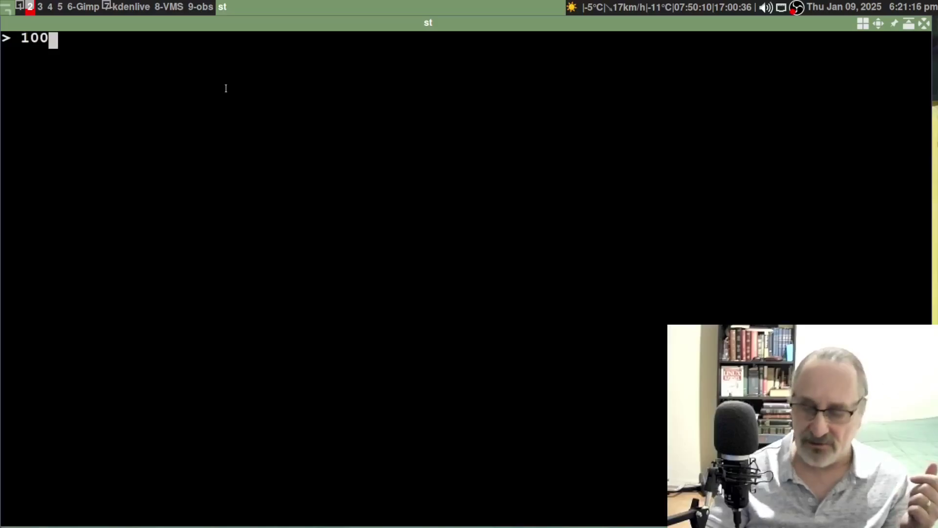
type("*100")
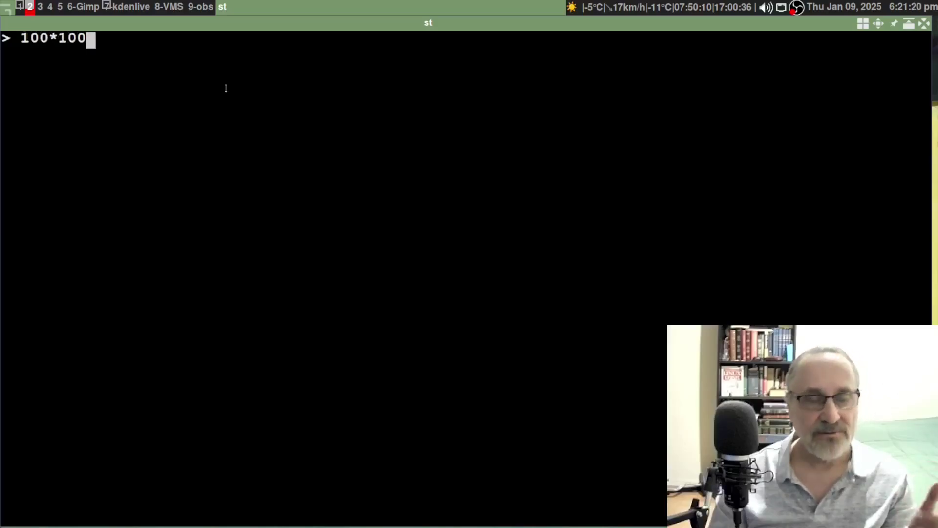
key("Return")
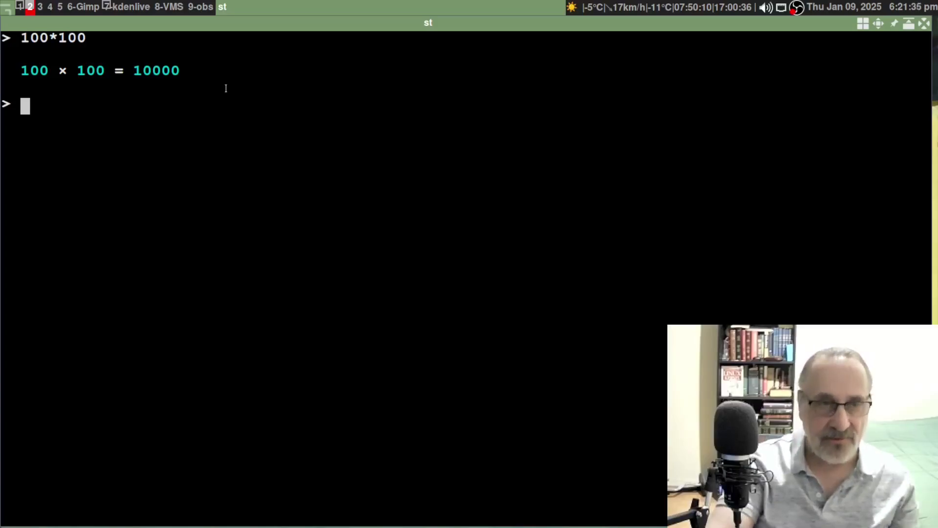
- Clear the screen, re-evaluate 100*100 and clear again to an empty qalc prompt
key("ctrl+l")
type("10")
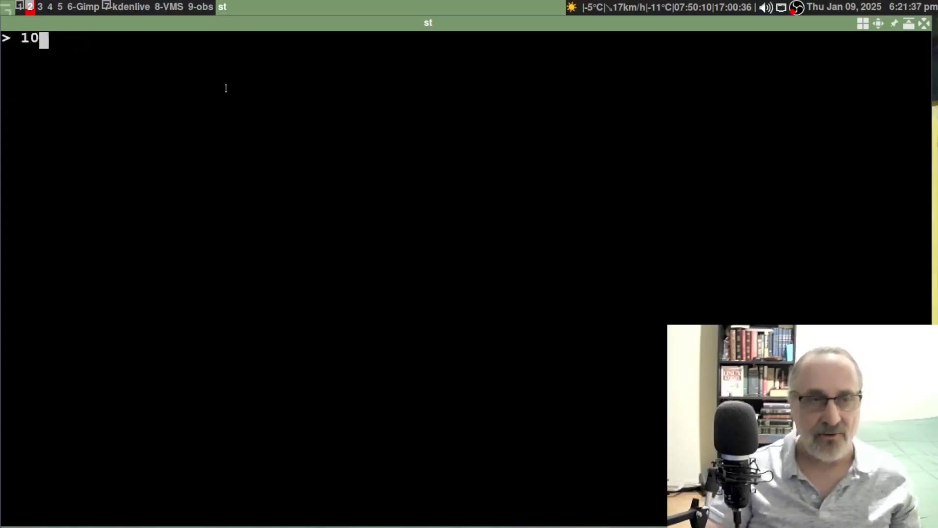
type("0*100")
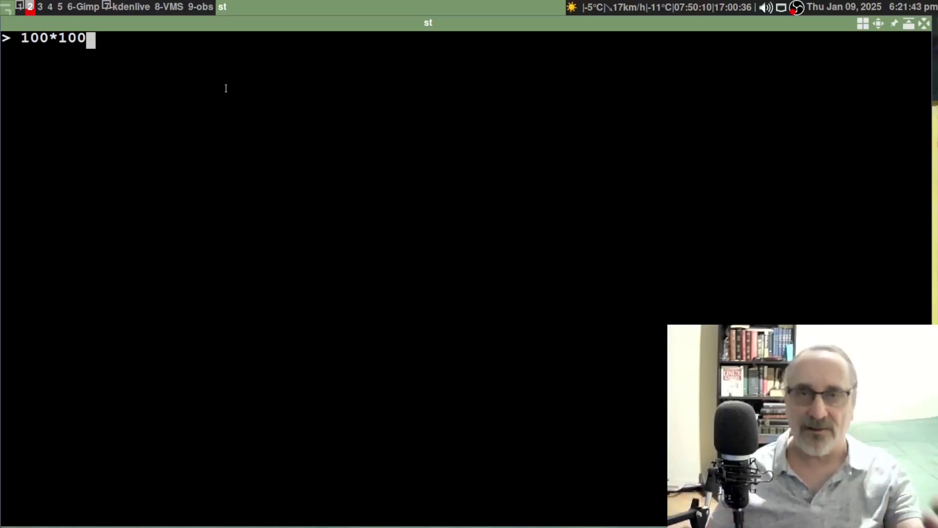
key("Return")
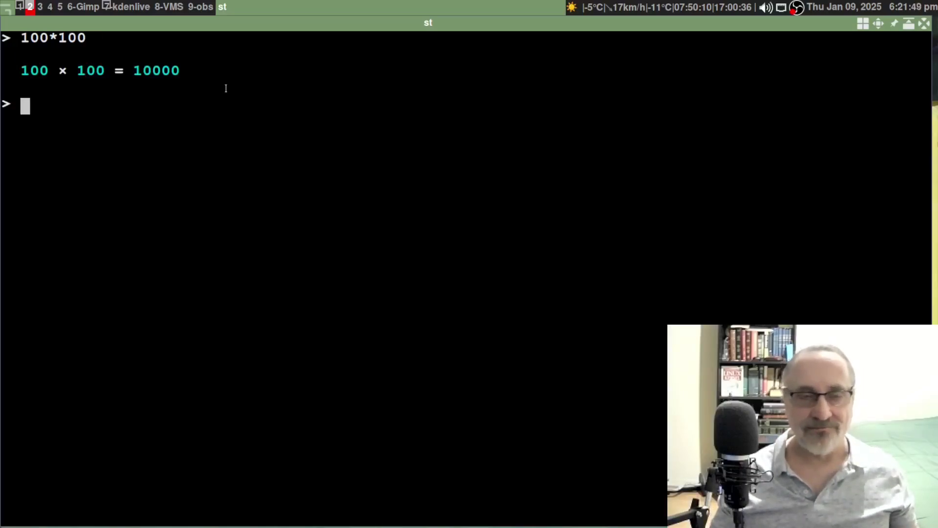
key("ctrl+l")
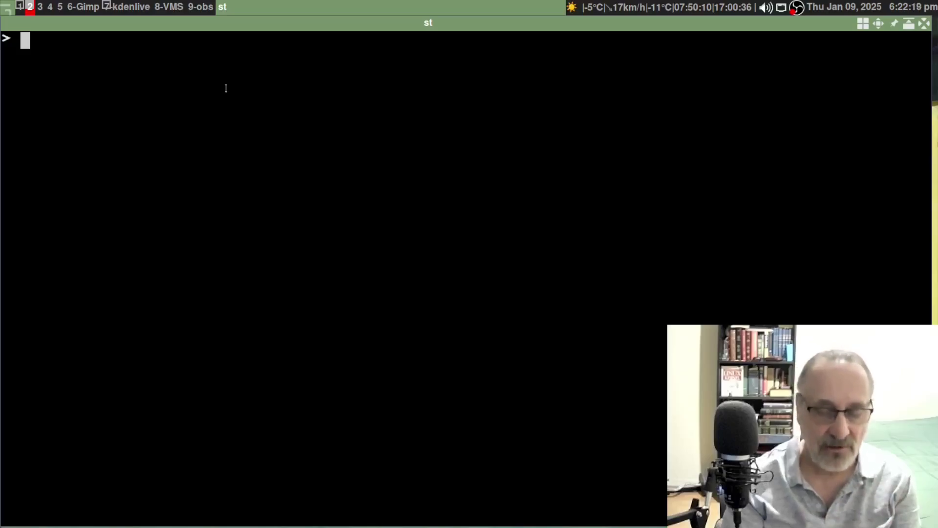
- Turn autocalc on with 'set autocalc' and evaluate 100*100 again
type("s")
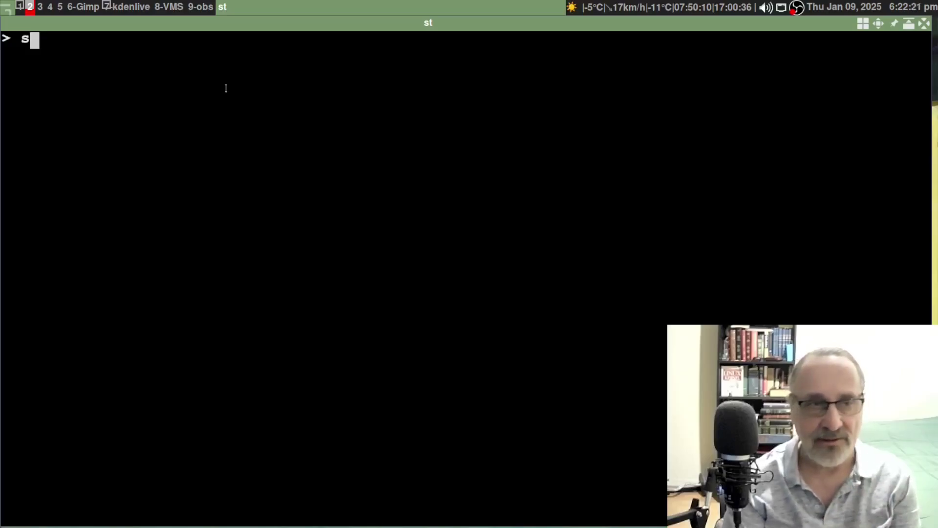
type("et autocal")
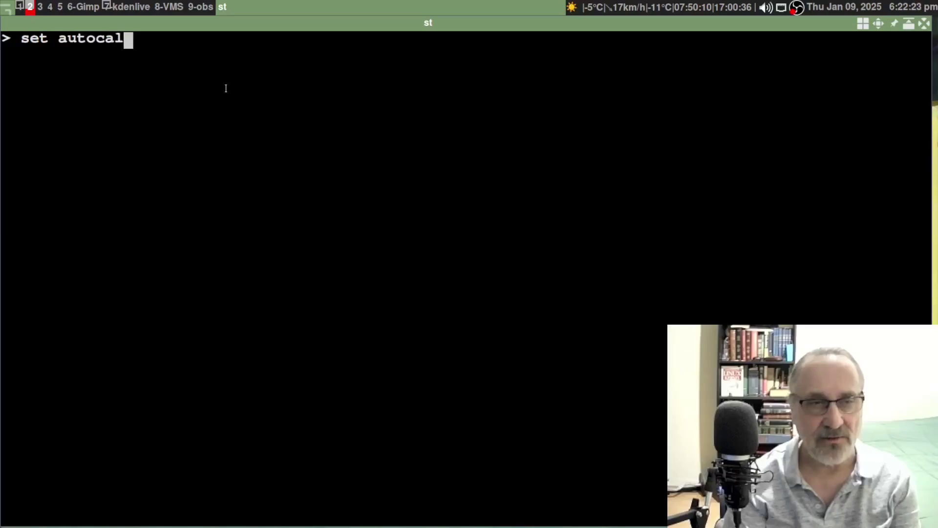
type("c")
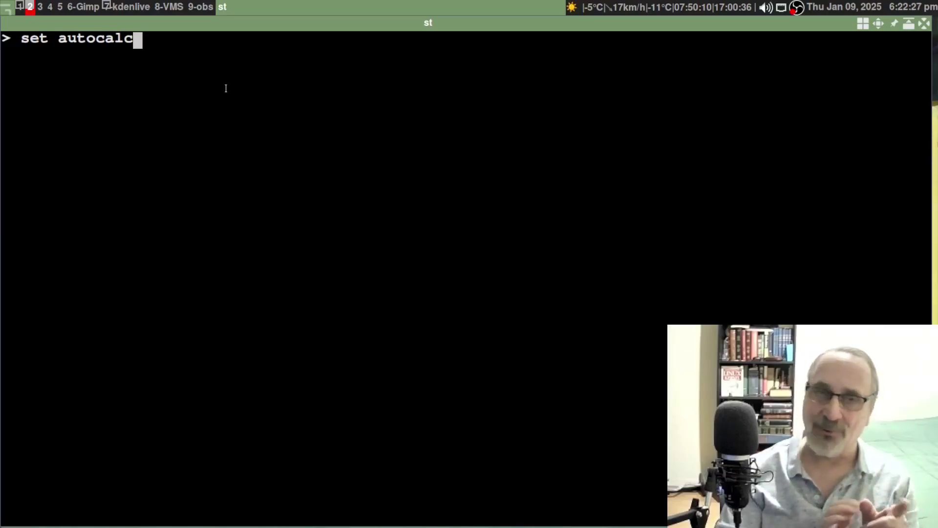
key("Return")
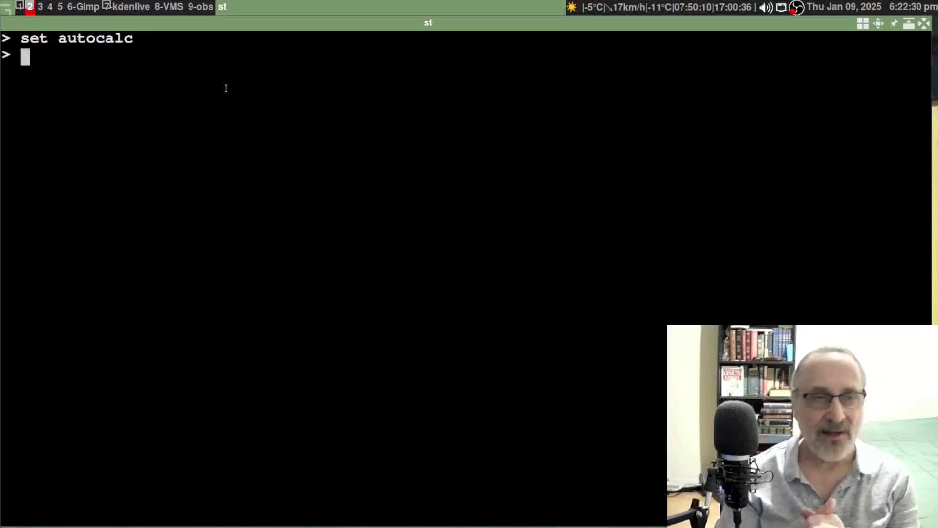
key("ctrl+l")
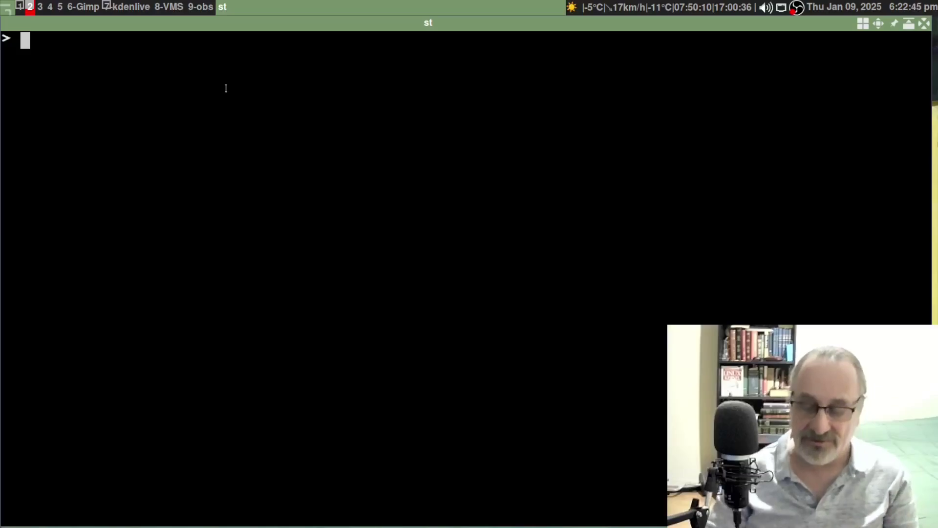
type("100*")
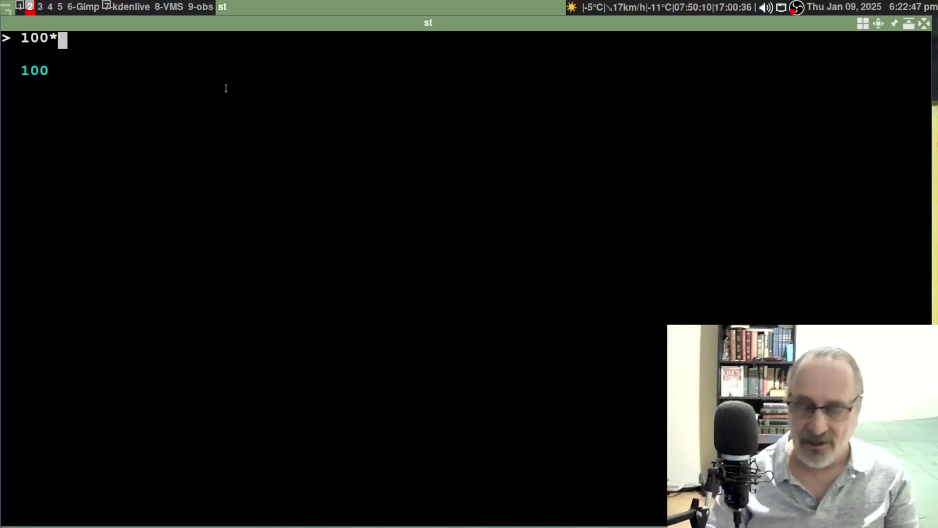
type("100")
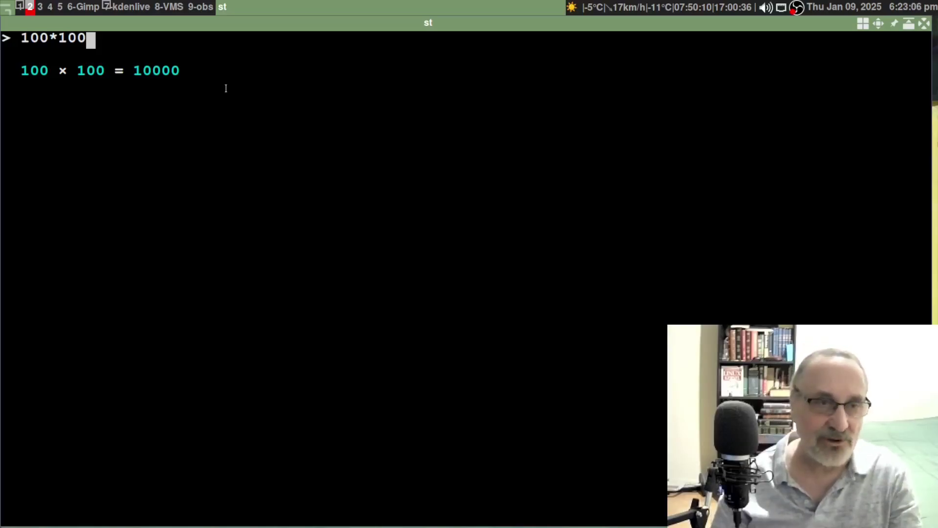
key("Return")
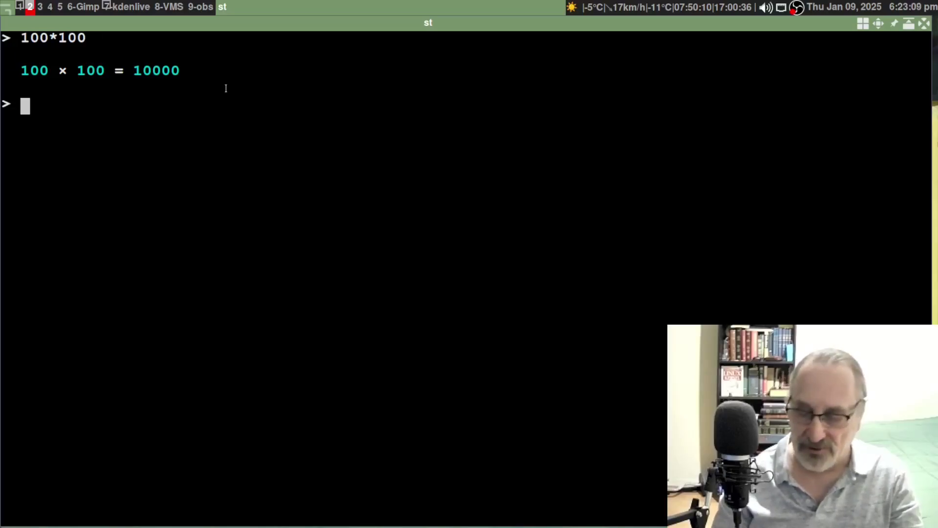
key("ctrl+l")
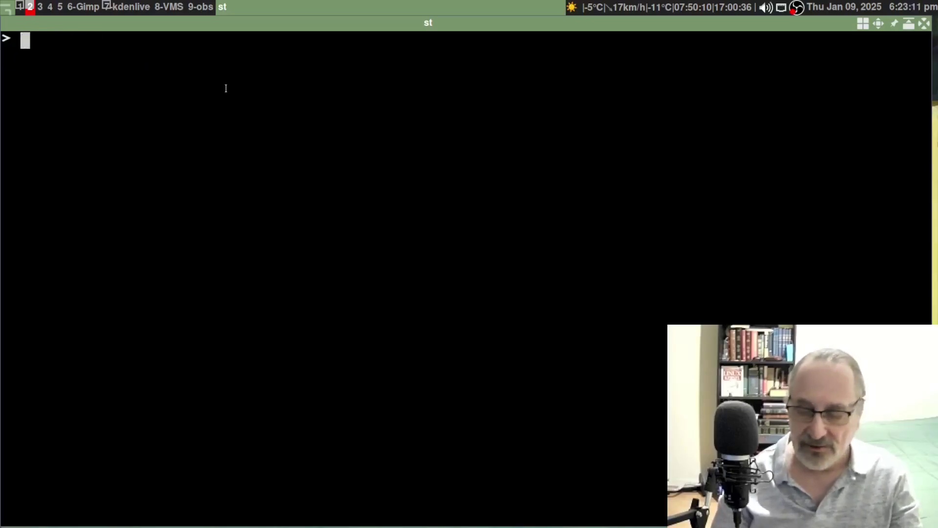
- Replace a garbled expression with 400+300, giving 700, then start typing 'set autocalc off'
type("400/")
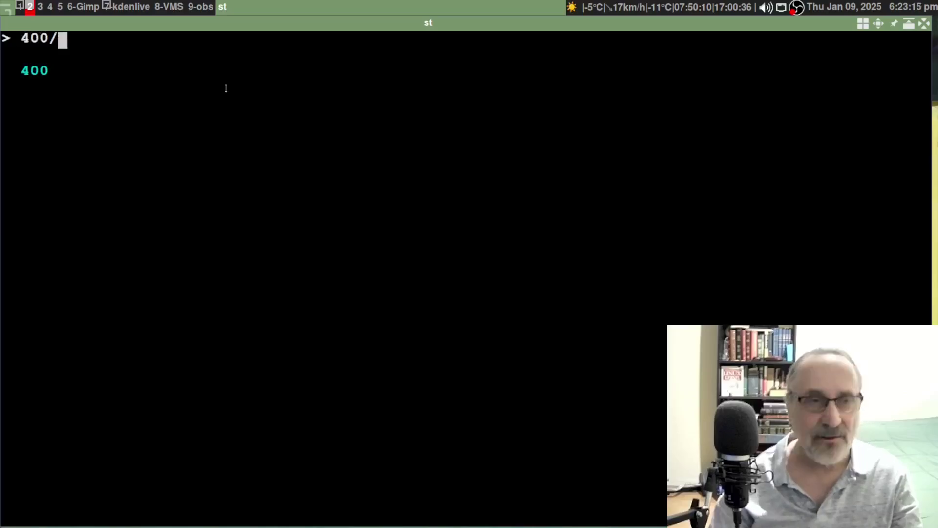
type("2")
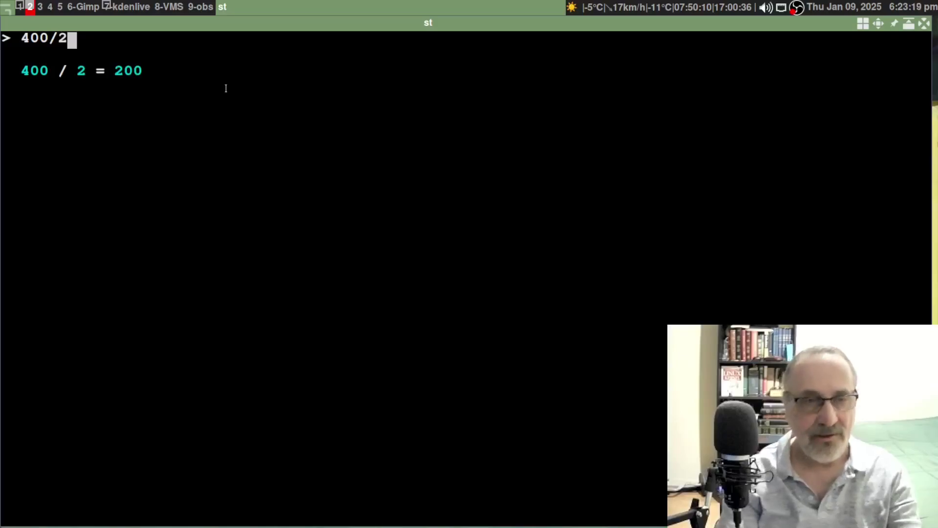
type("ksksksksj")
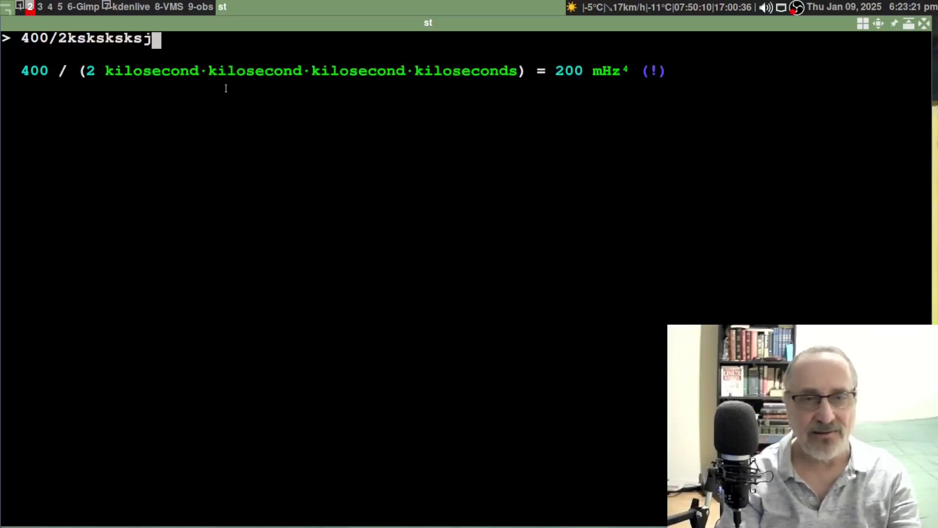
type("jslslslsl")
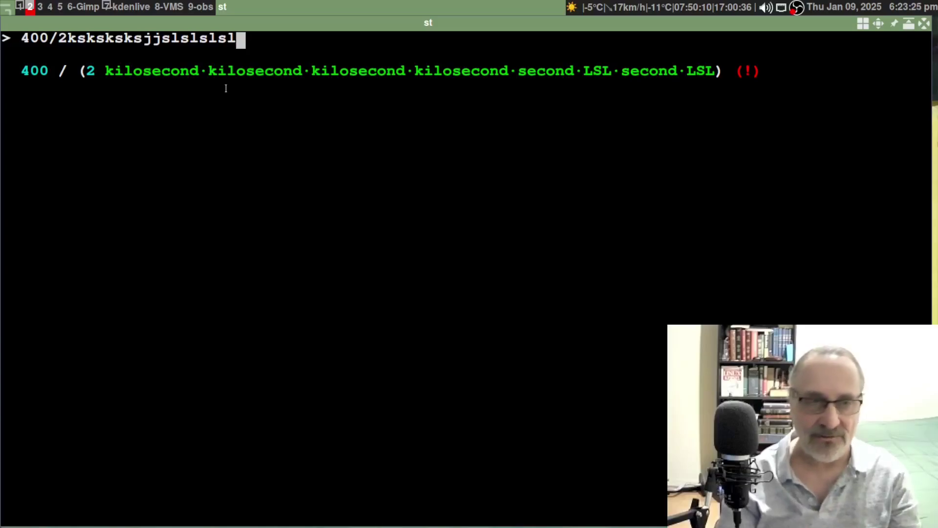
key("BackSpace")
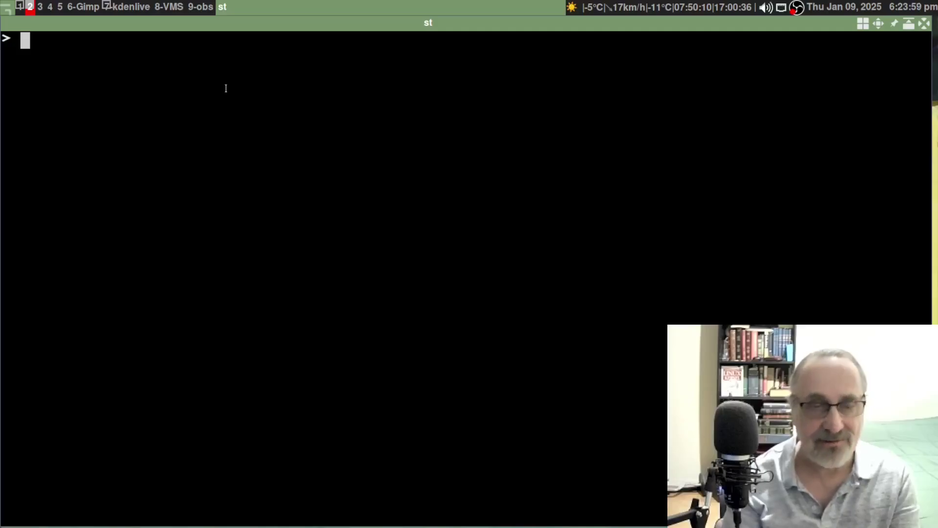
type("4")
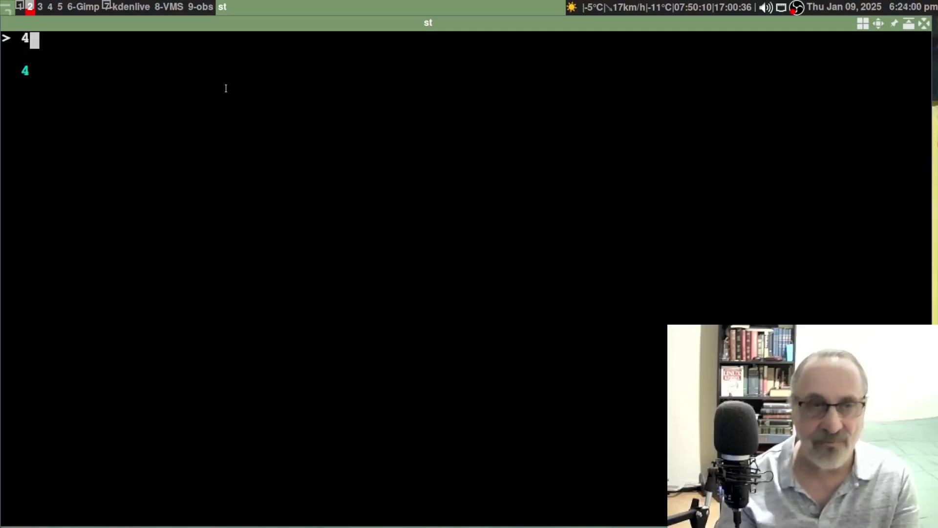
type("00+300")
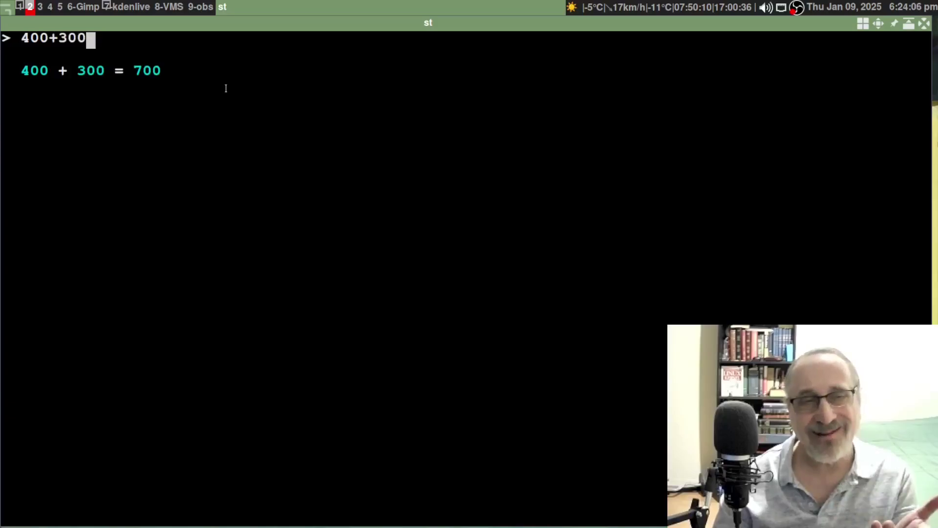
key("Return")
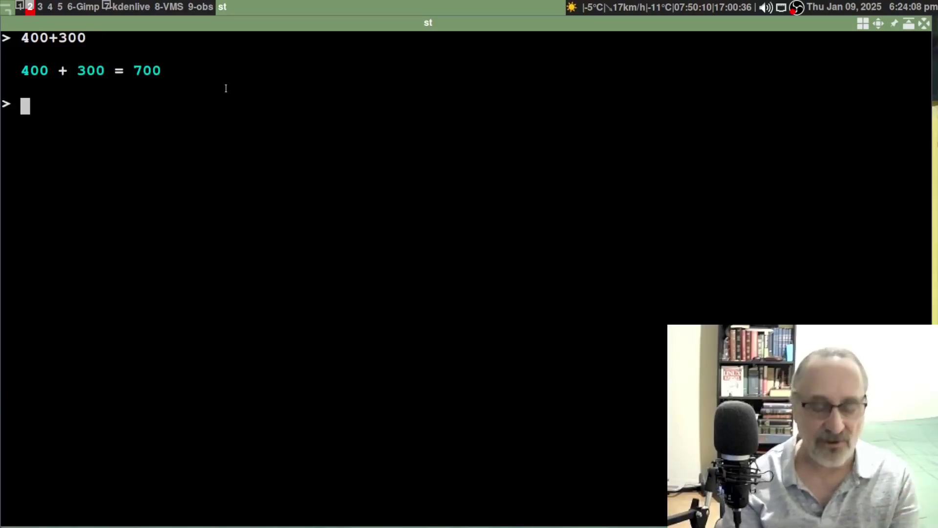
type("set a")
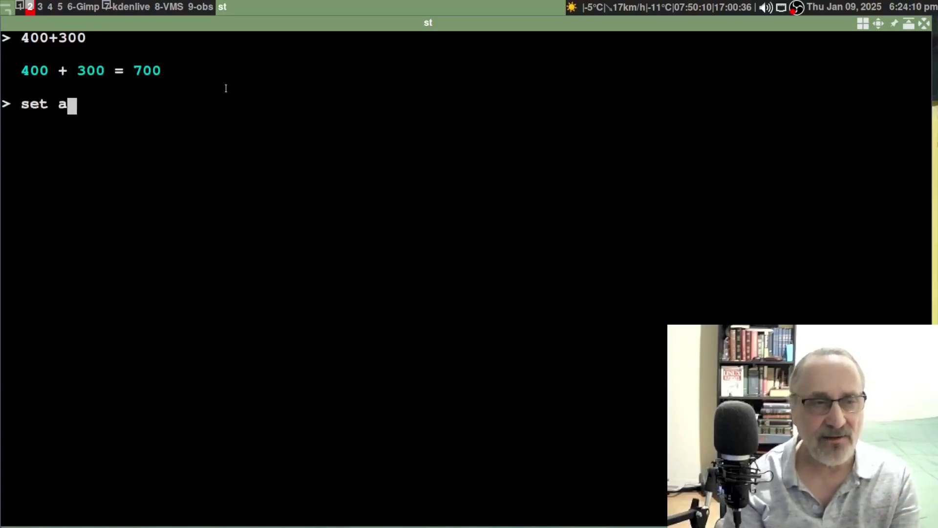
type("utocalc")
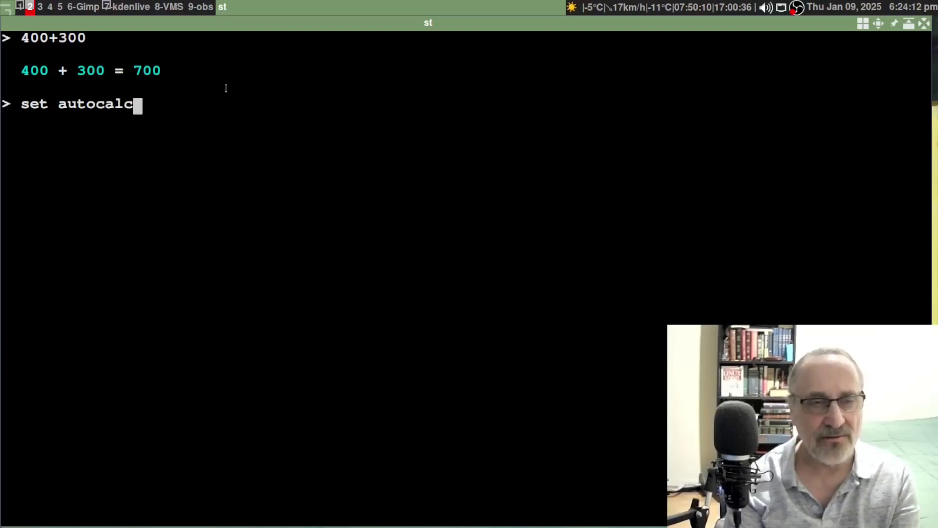
type(" off")
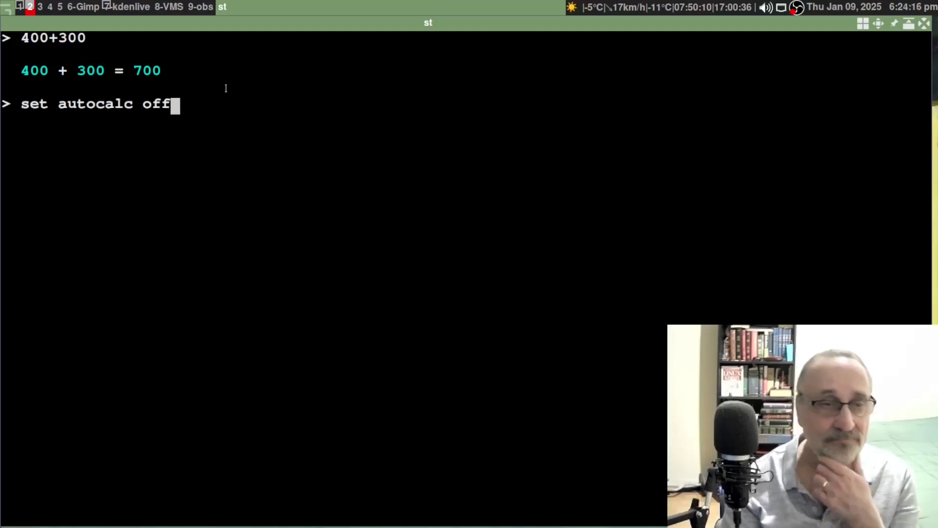
- Turn autocalc off, clear the screen, and compute 100*100 = 10000
key("Return")
key("ctrl+l")
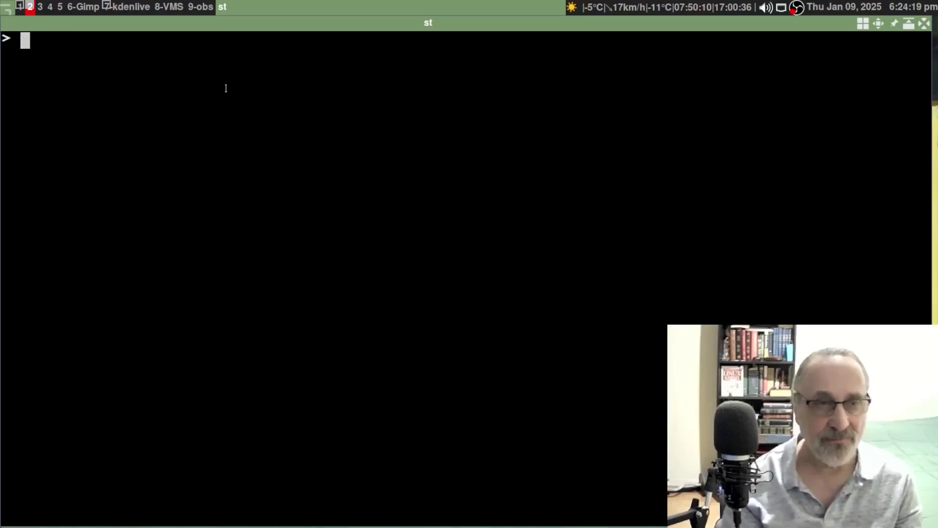
type("10")
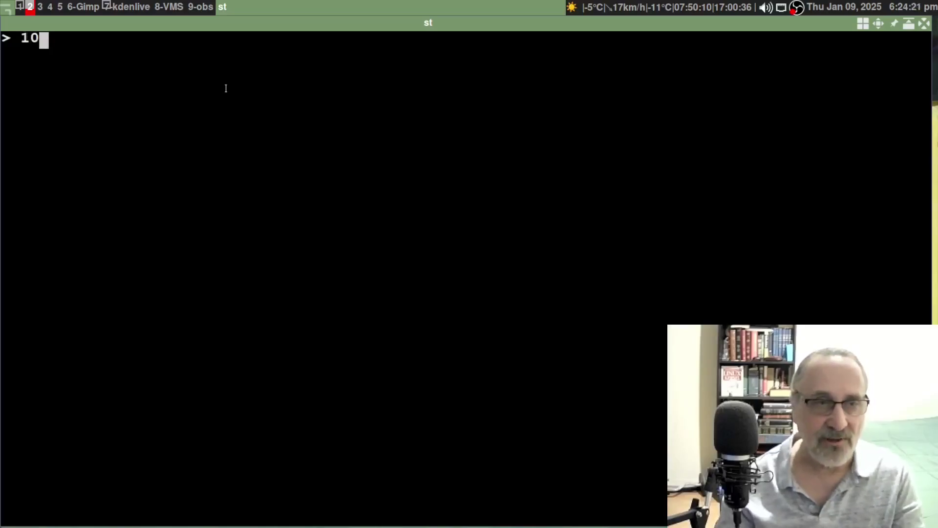
type("0*100")
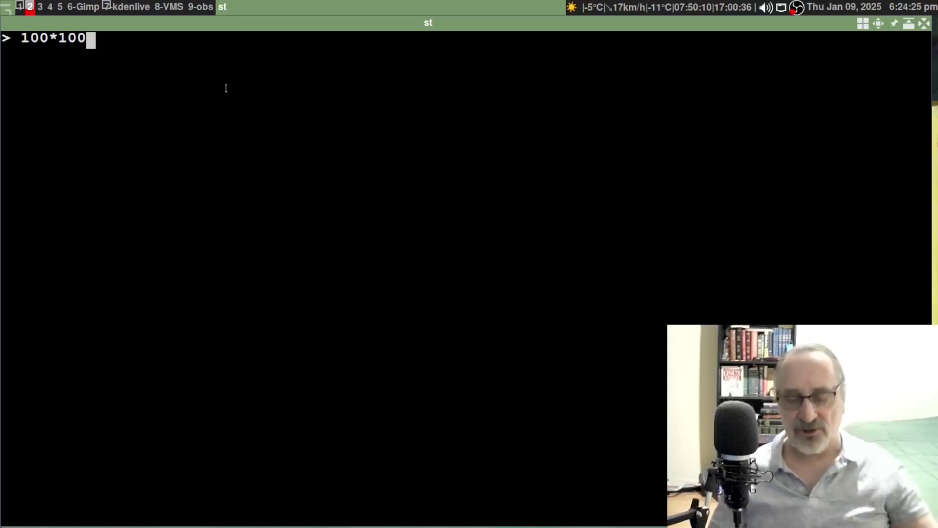
key("Return")
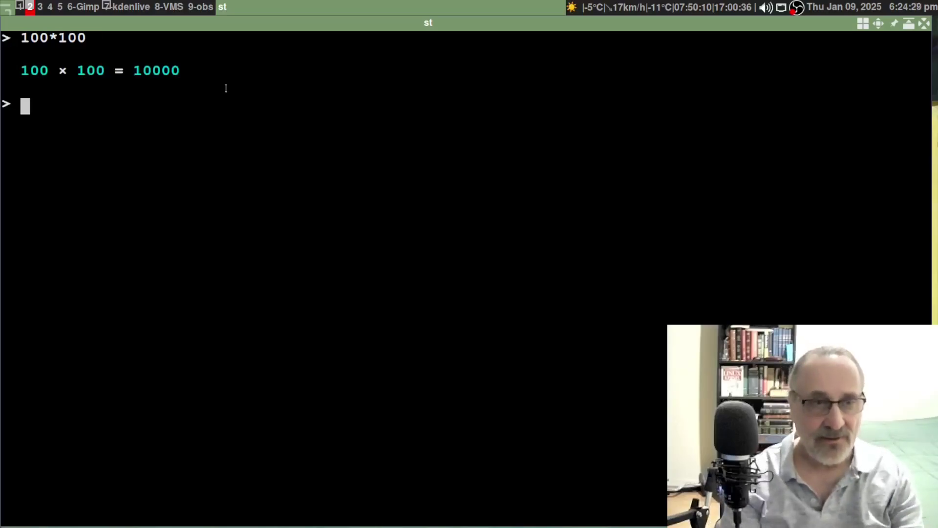
type("ex")
key("BackSpace")
key("BackSpace")
- Exit qalc, relaunch it, quit again, and clear the terminal
type("exit")
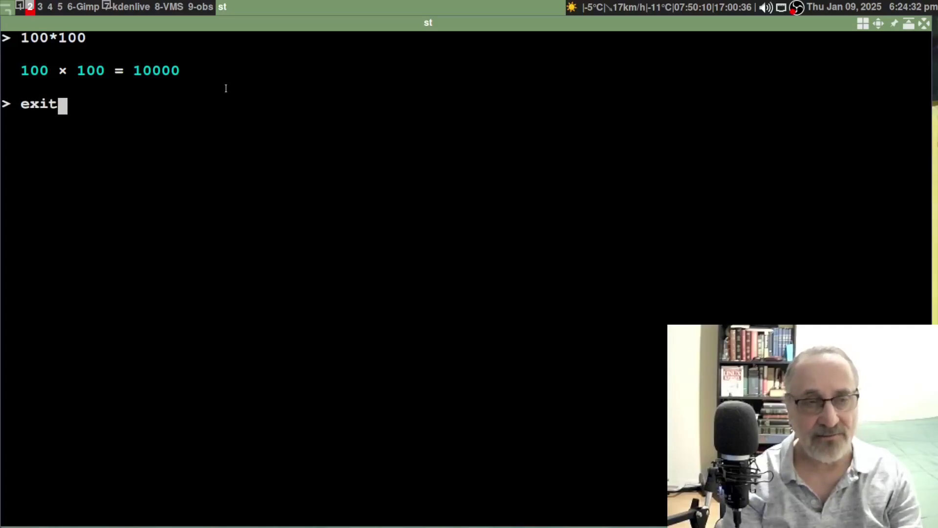
key("Return")
type("qalc")
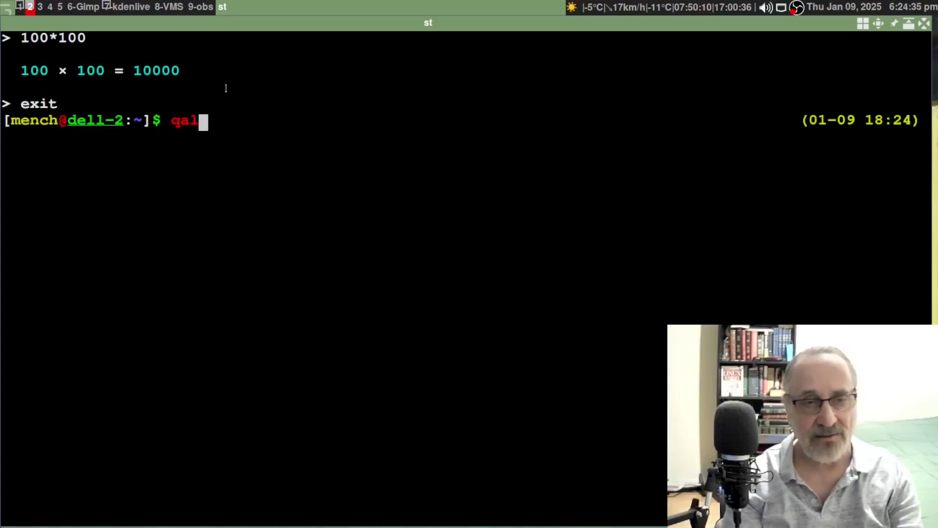
key("Return")
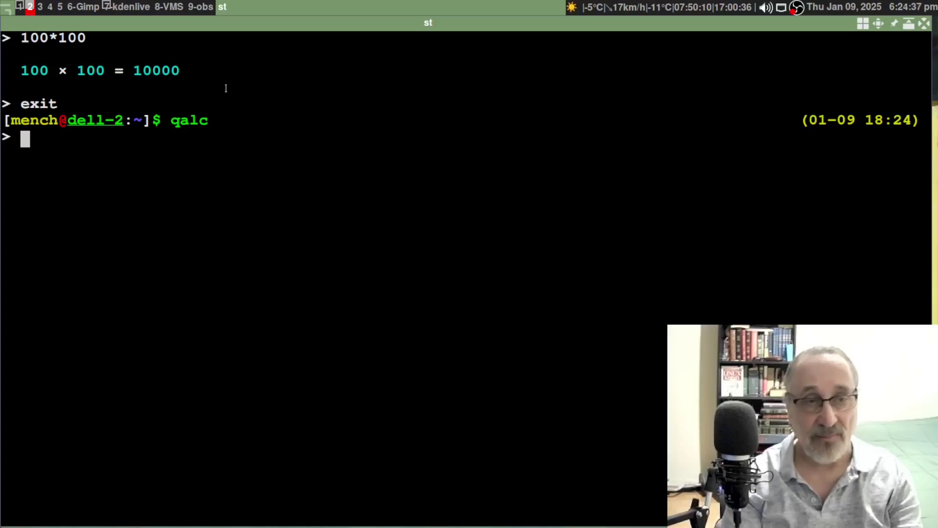
type("quit")
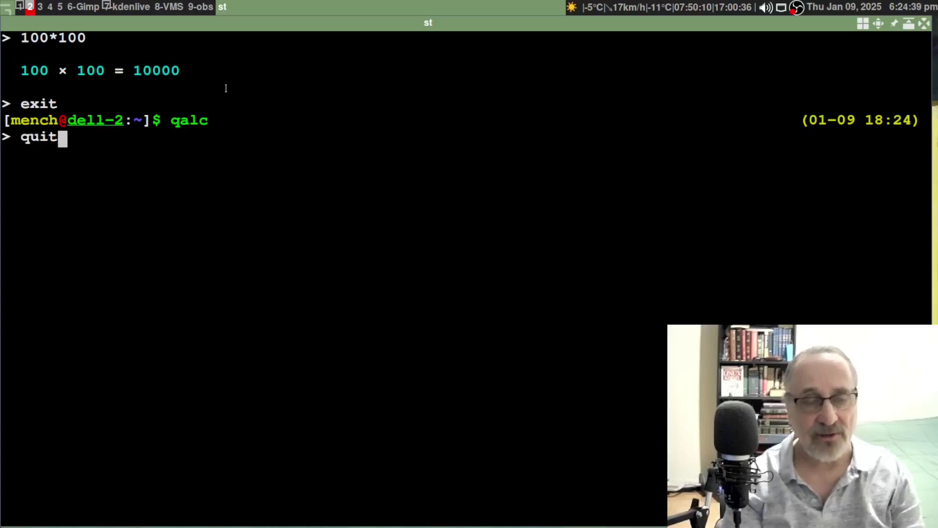
key("Return")
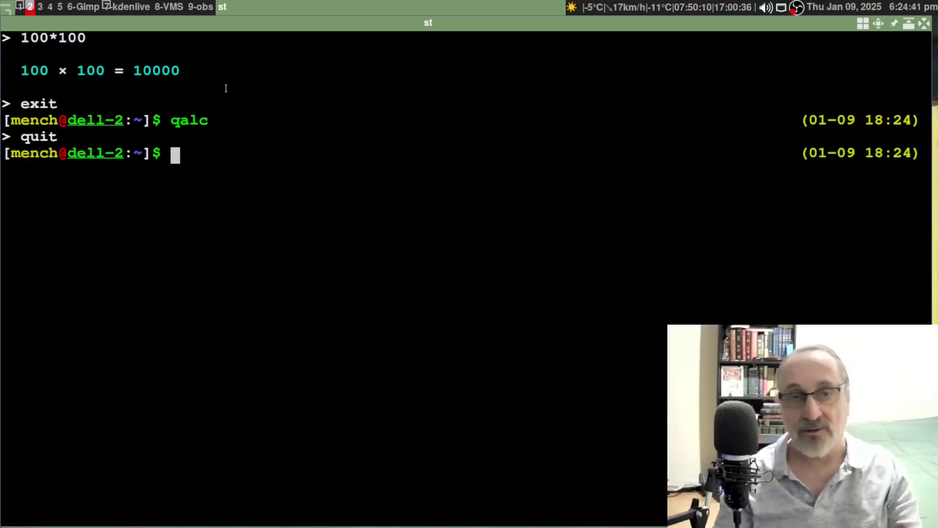
key("ctrl+l")
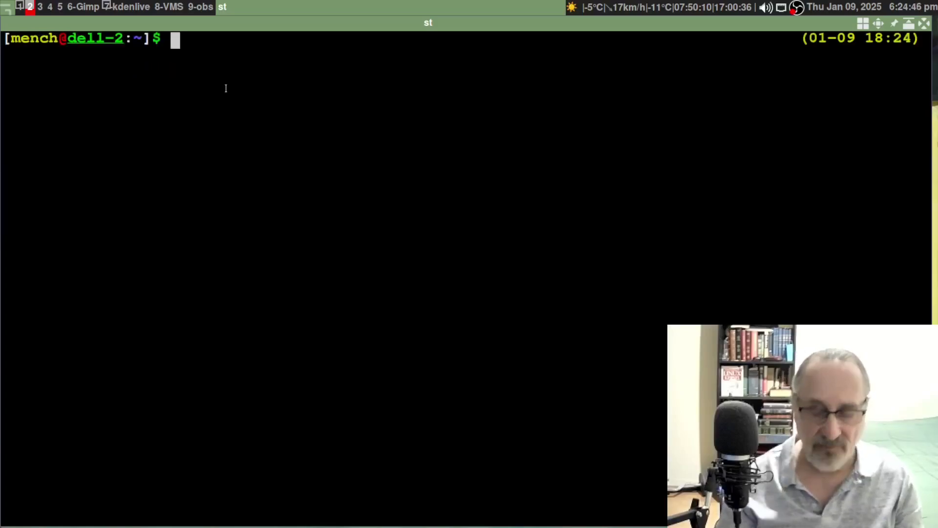
- Relaunch qalc and compute 100*100 to check autocalc stayed off
type("qj")
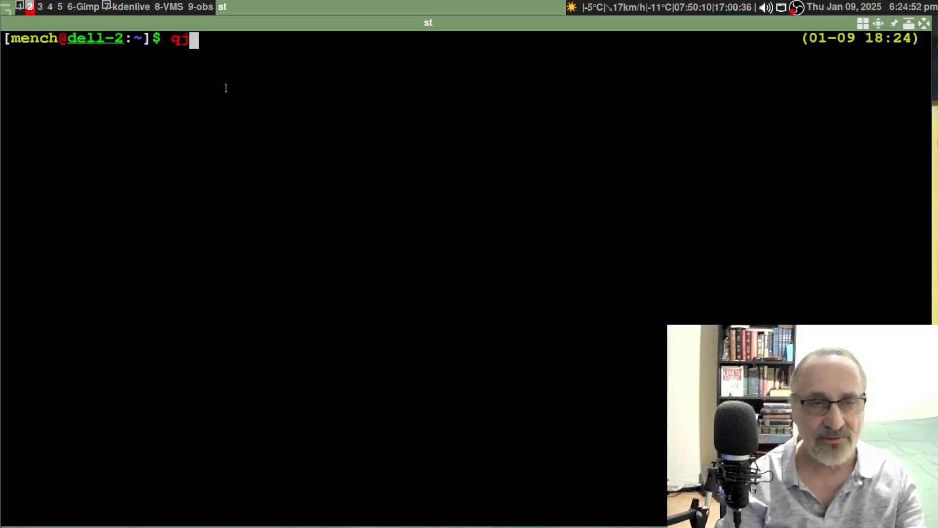
key("BackSpace")
key("BackSpace")
type("qalc")
key("Return")
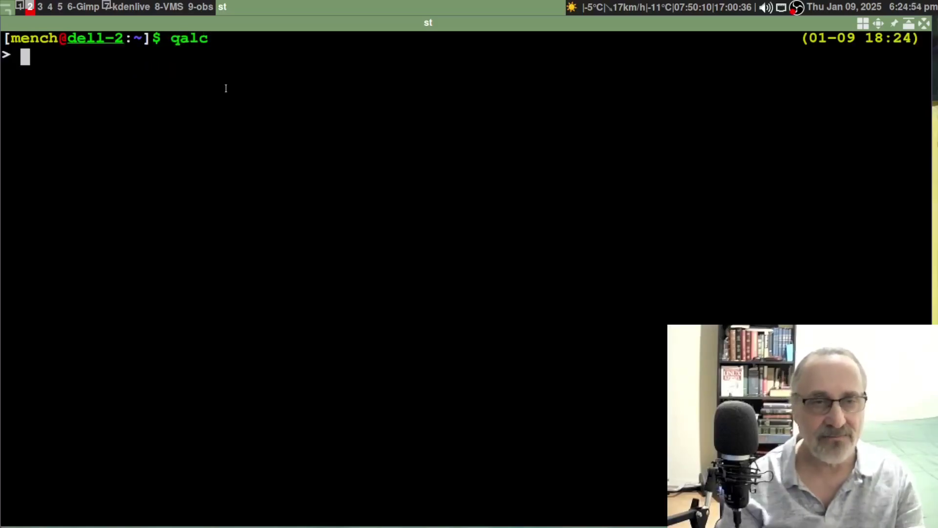
type("100*1")
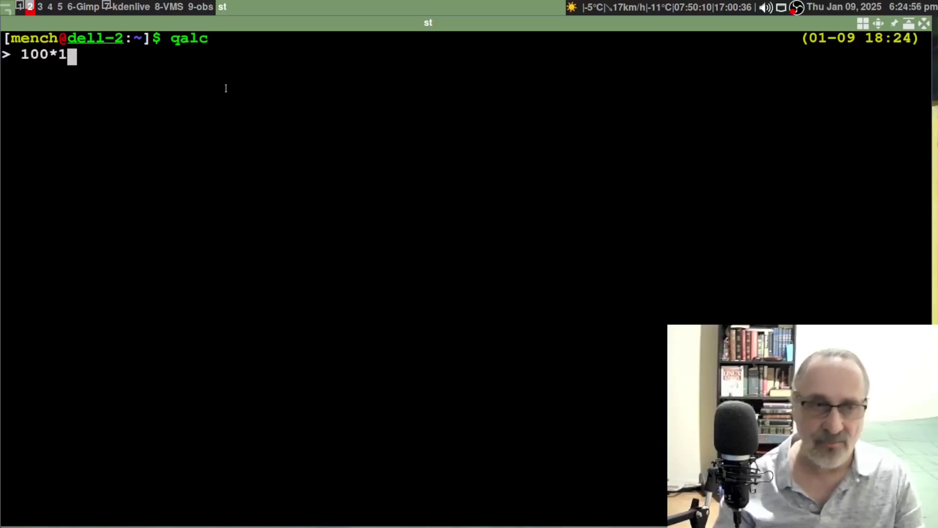
type("00")
key("Return")
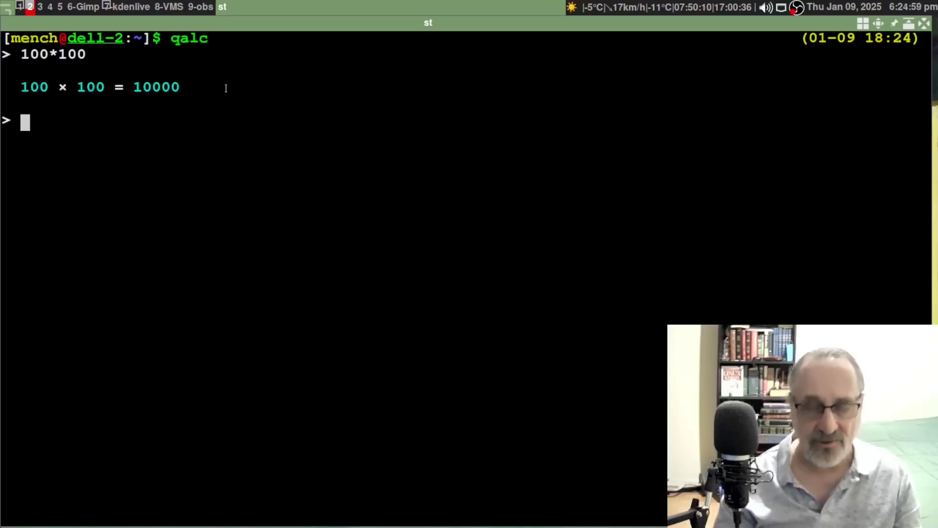
- Run 'set autocalc' to re-enable live calculation, then exit qalc to a cleared shell
type("set ")
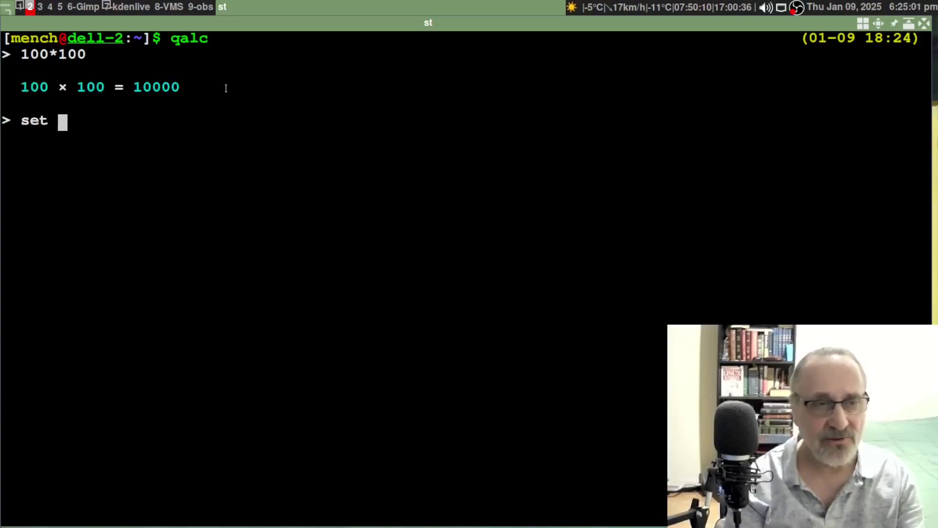
type("autocalc")
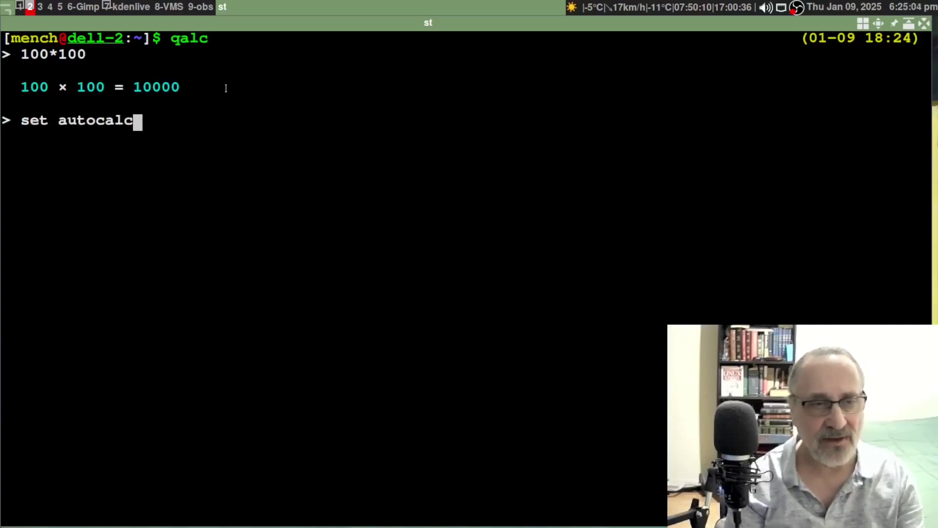
key("Return")
key("ctrl+l")
type("exit")
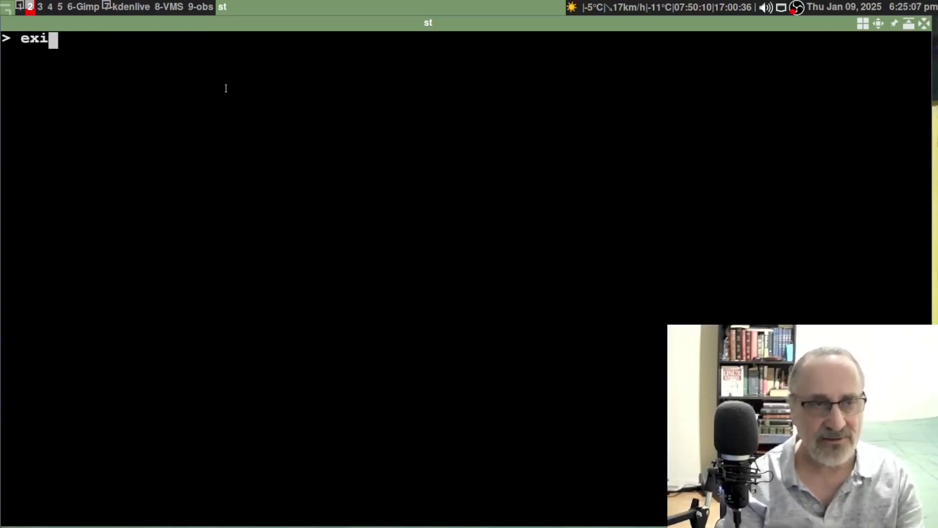
key("Return")
key("ctrl+l")
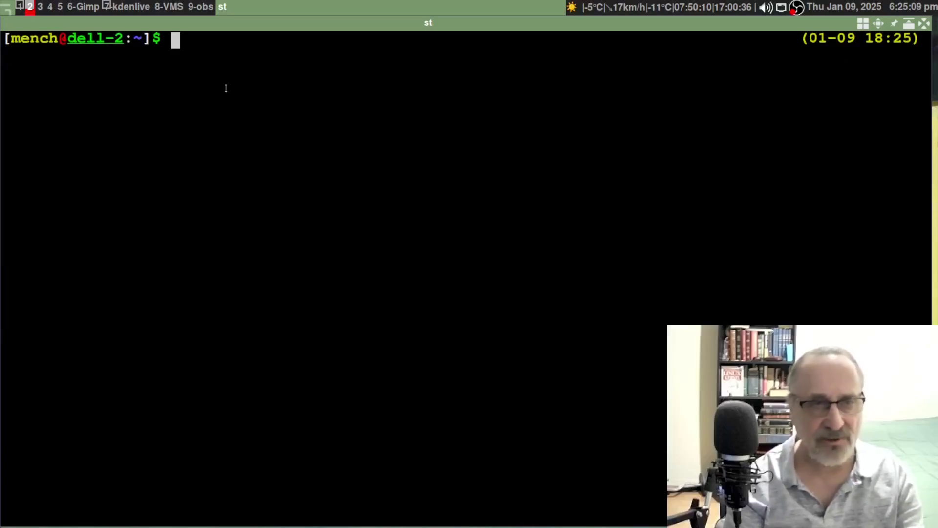
- Launch qalc and compute 100*100 = 10000
type("qalc")
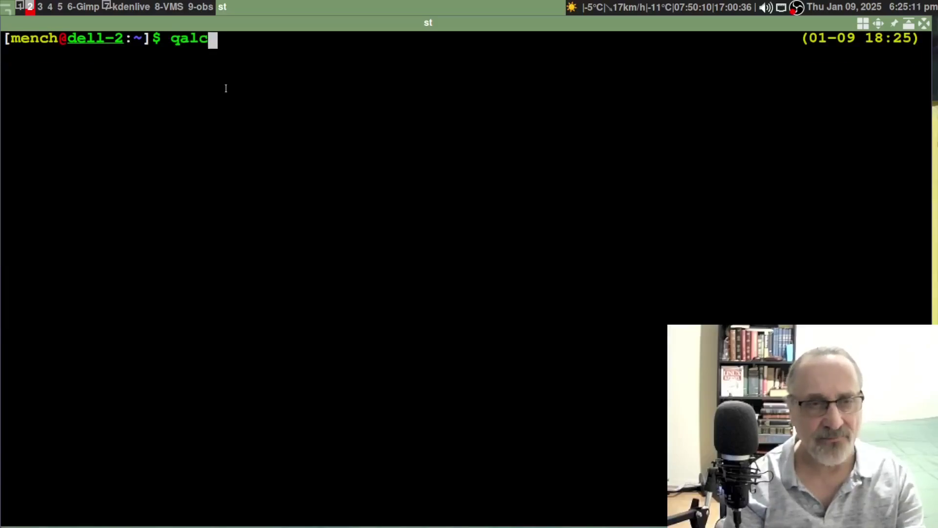
key("Return")
type("100")
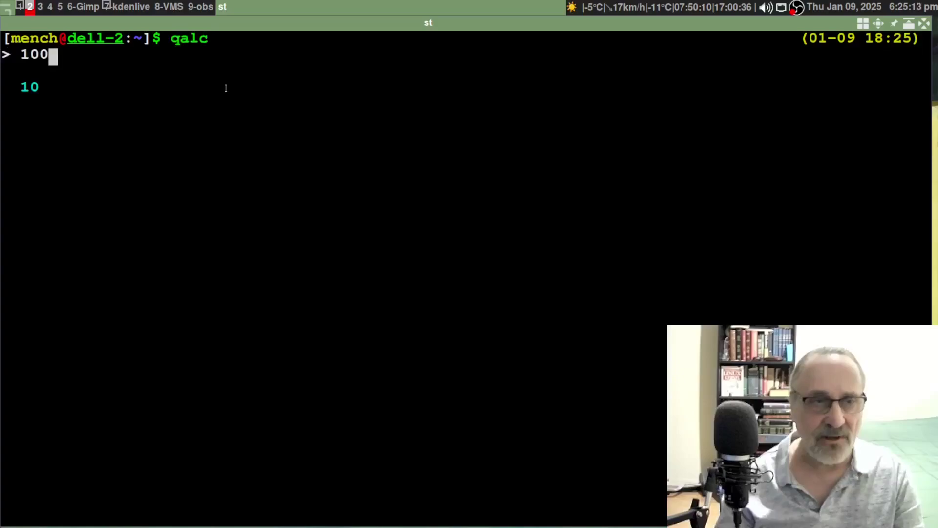
type("*100")
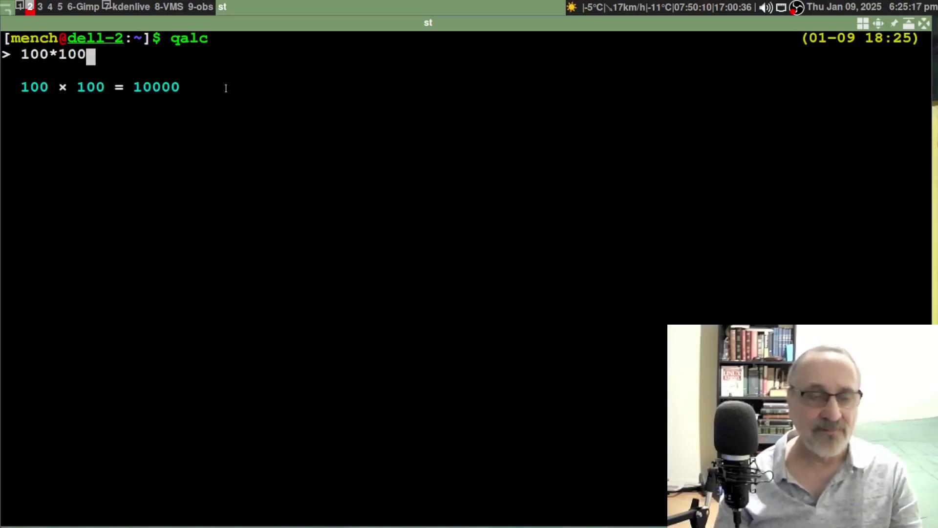
key("Return")
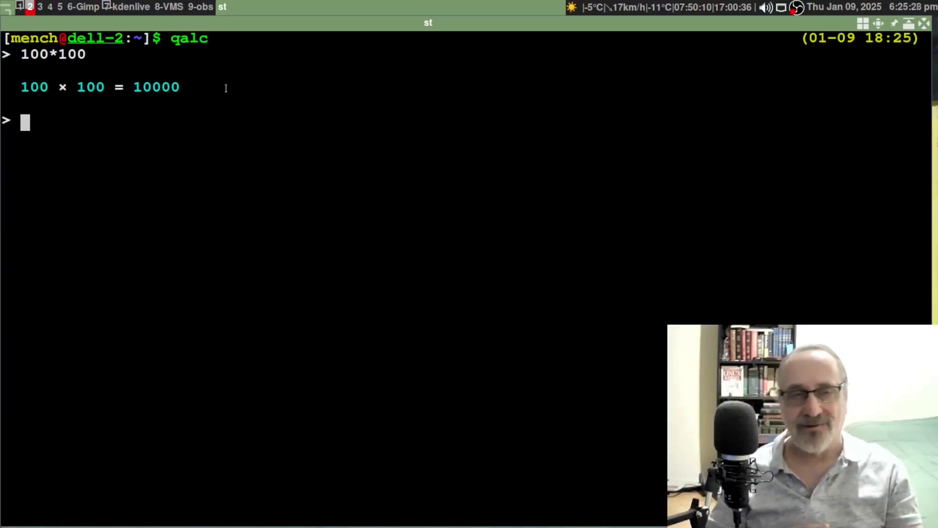
- On a cleared screen, evaluate 10000+6500+900 = 17400
key("ctrl+l")
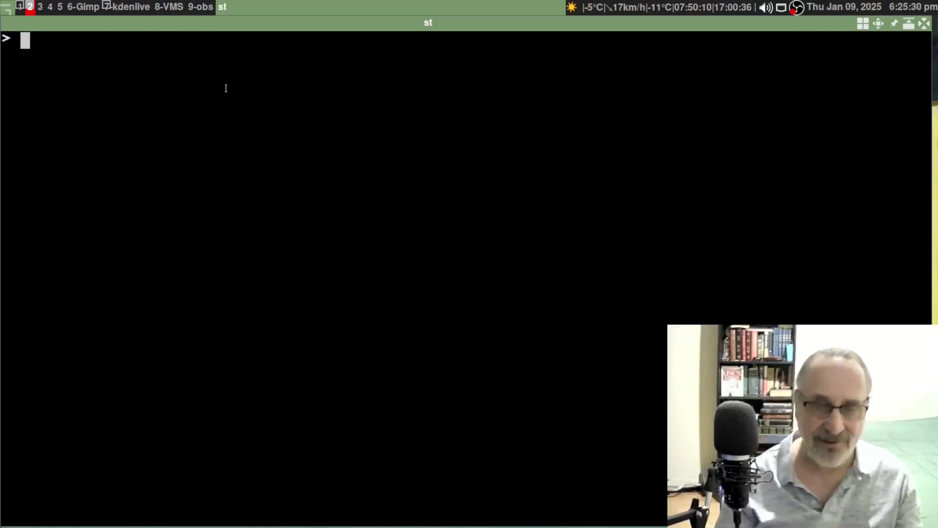
type("10000")
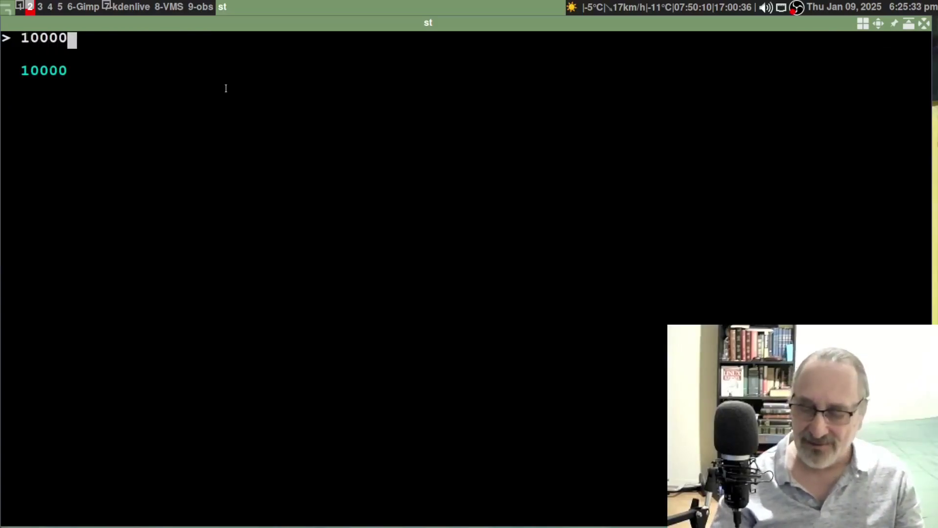
type("+65")
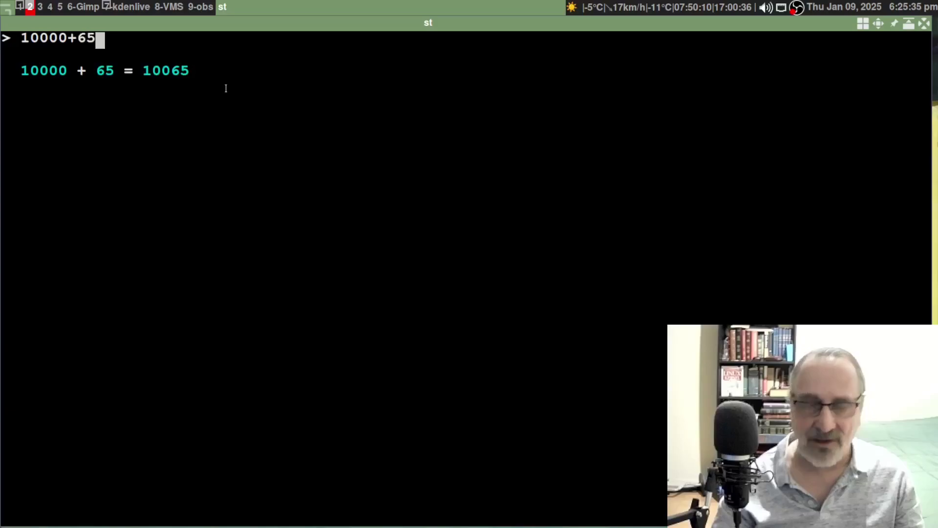
type("00")
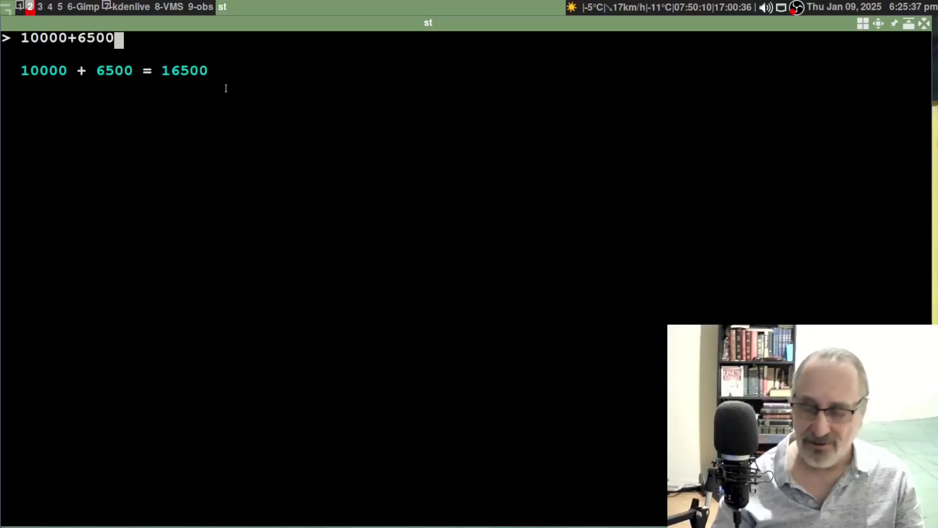
type("+900")
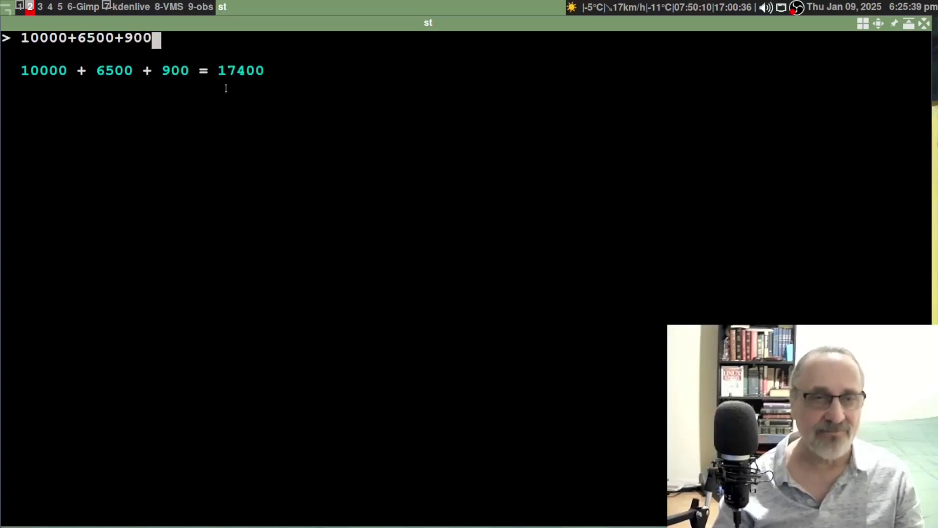
key("Return")
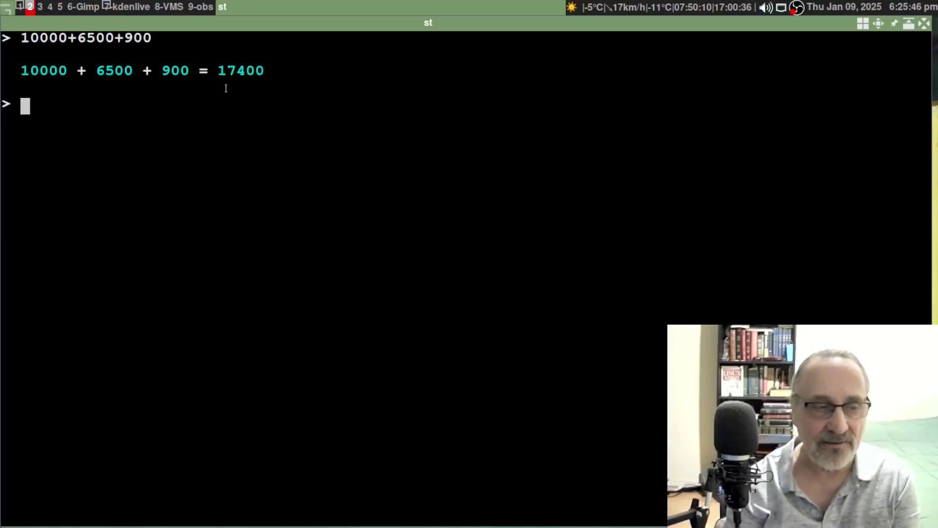
- Set digit grouping 2, compute 6,500 + 4,500 = 11,000, and quit qalc
type("set digit")
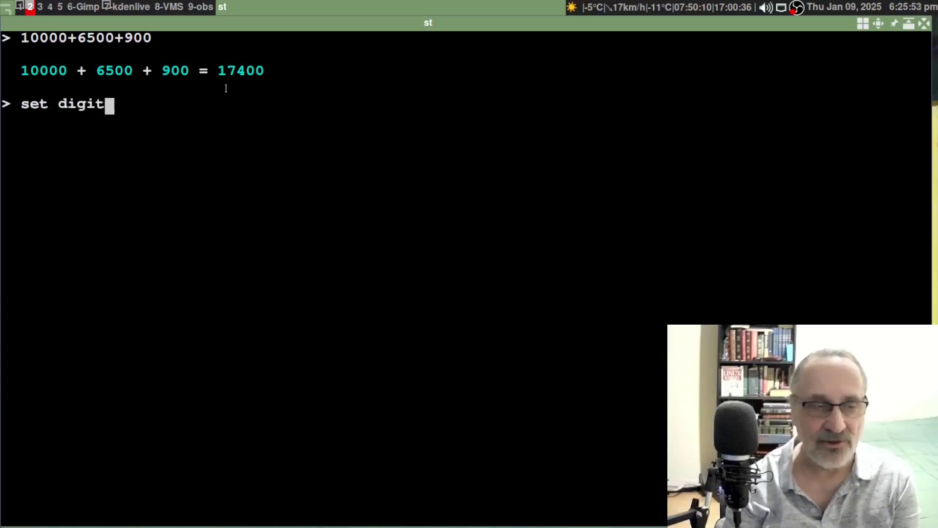
type(" grouping ")
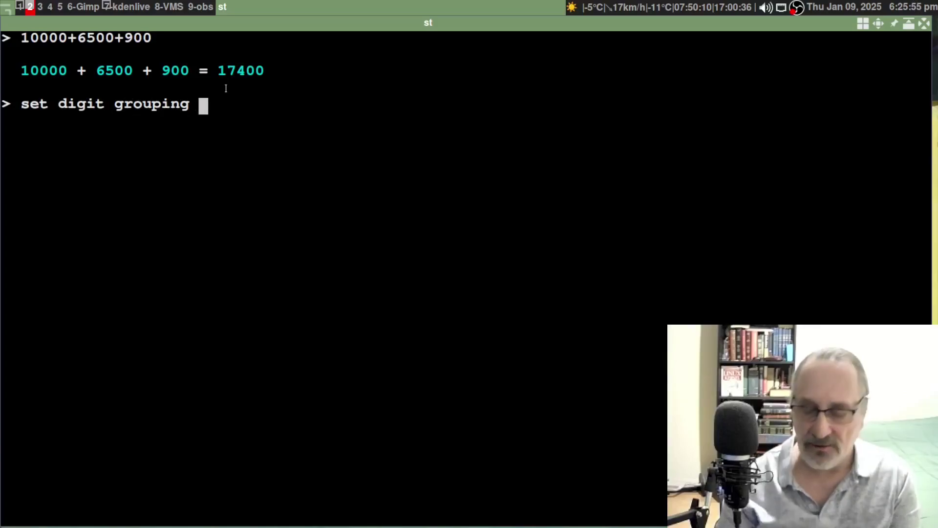
type("2")
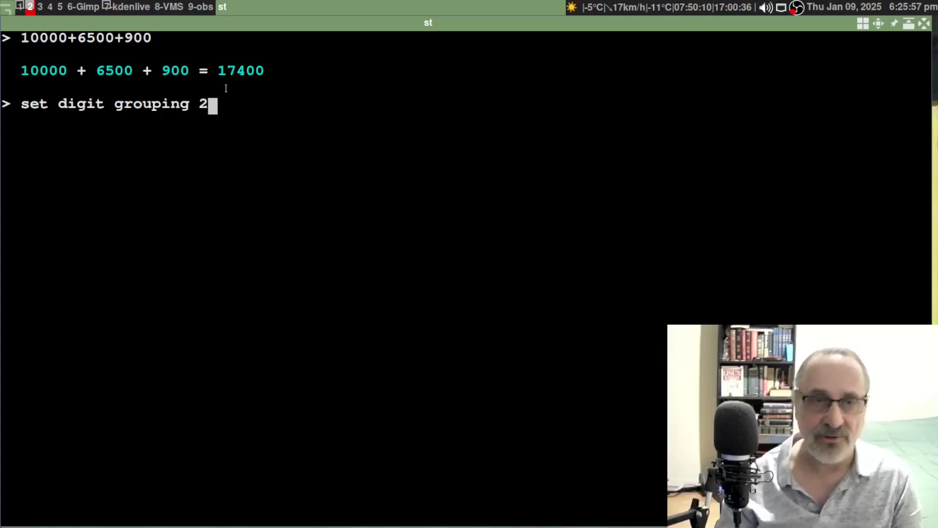
key("Return")
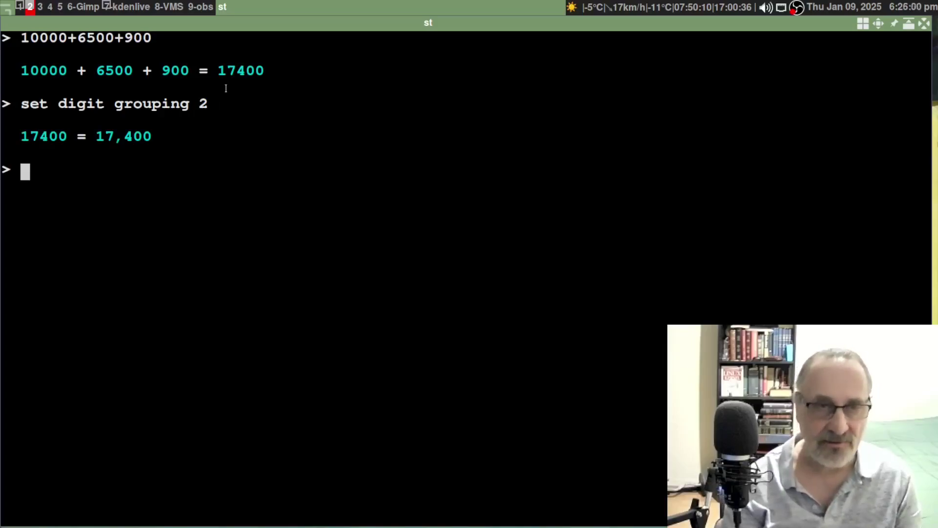
key("ctrl+l")
type("6500")
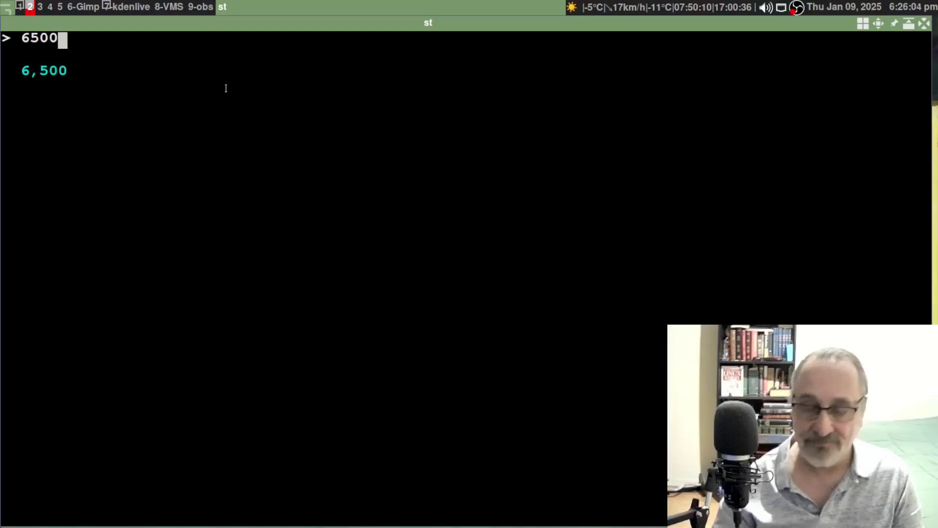
type("+")
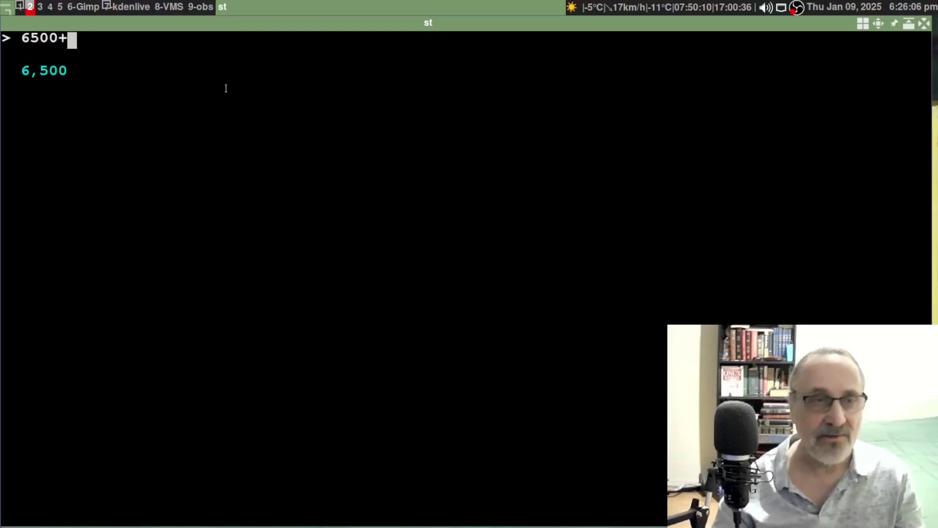
type("4500")
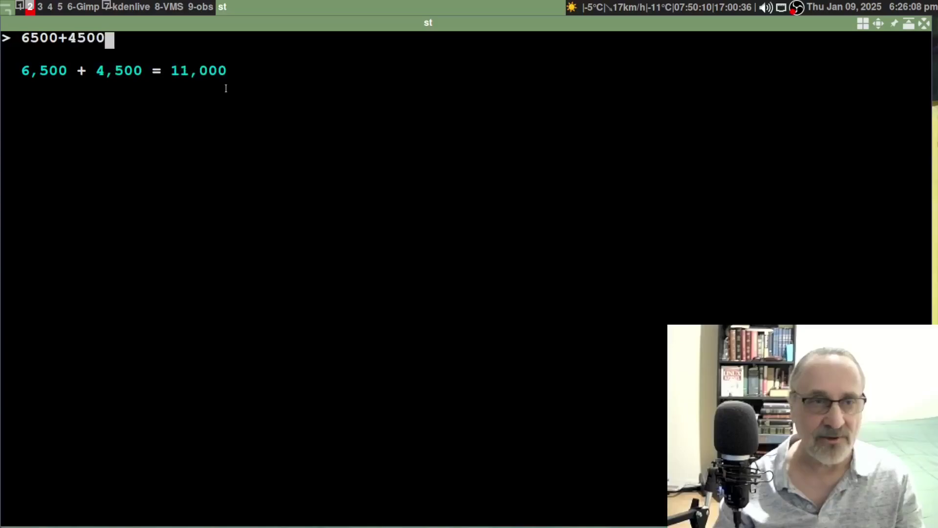
key("Return")
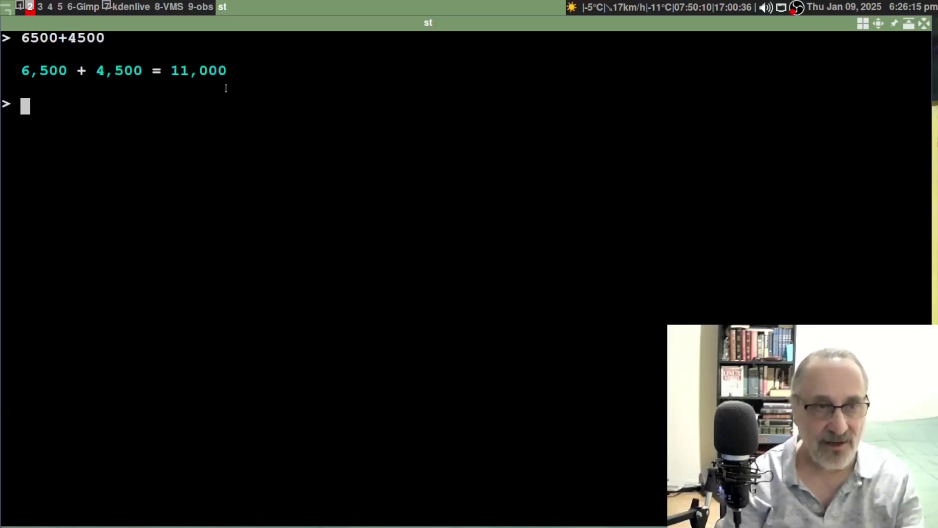
type("quit")
key("Return")
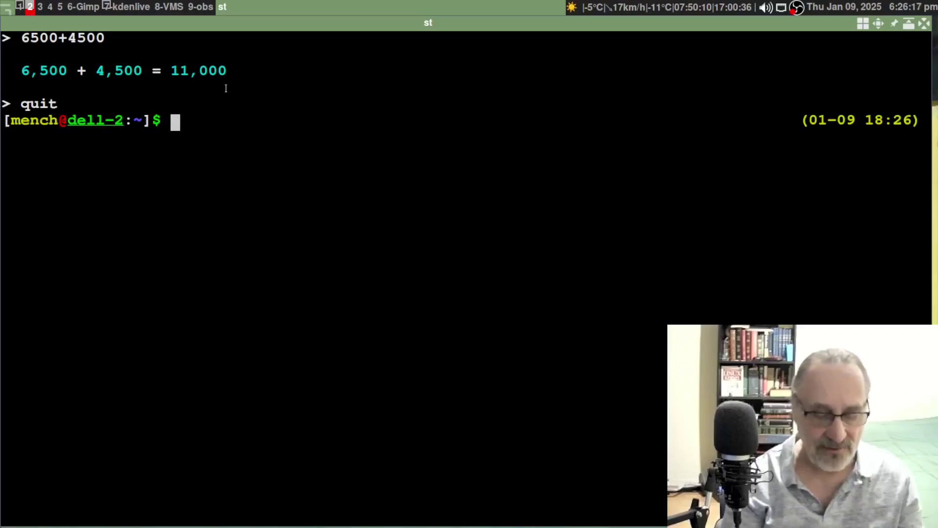
- Relaunch qalc and compute 4,500 × 2 = 9,000 and 8,500 + 9,000 + 2,500 = 20,000
key("ctrl+l")
type("qalc")
key("Return")
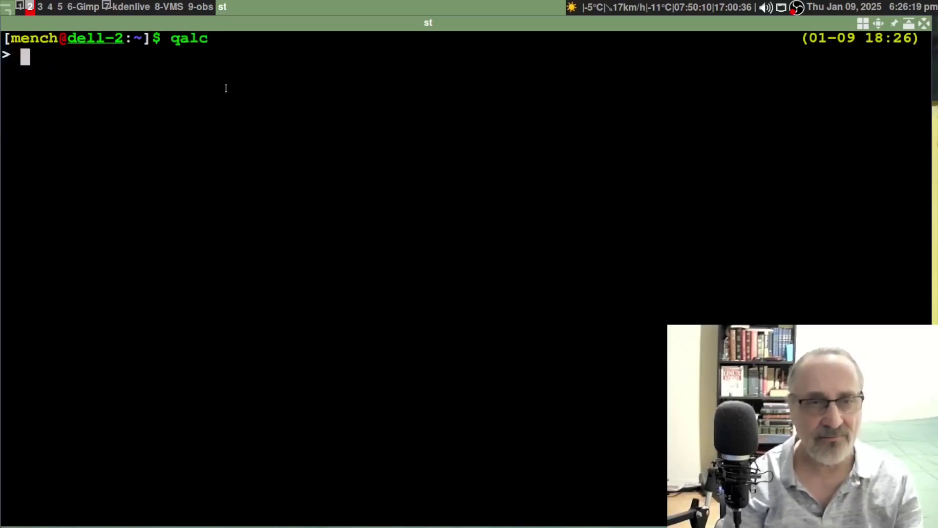
type("4500")
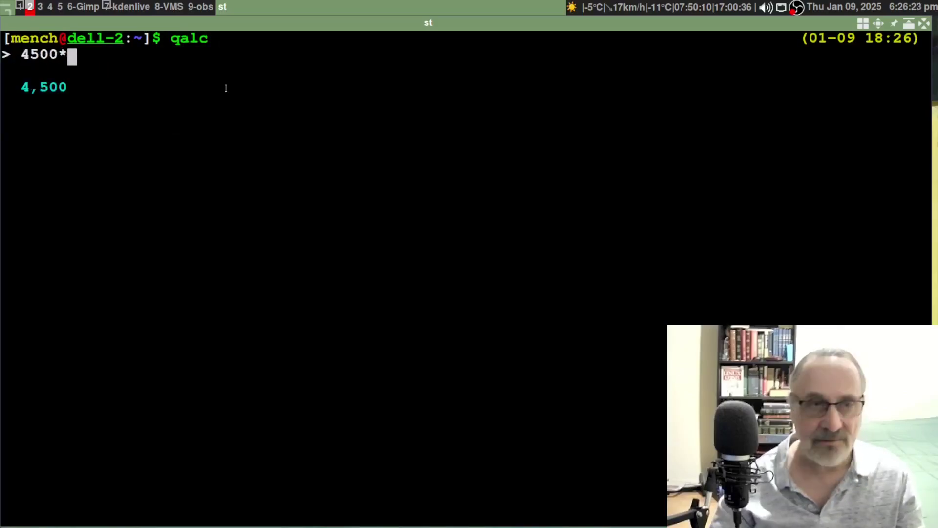
type("*2")
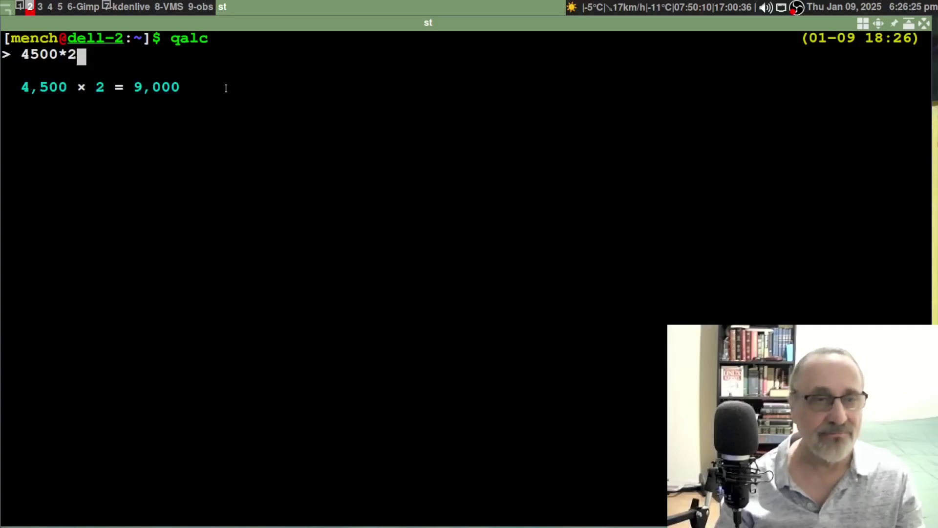
key("Return")
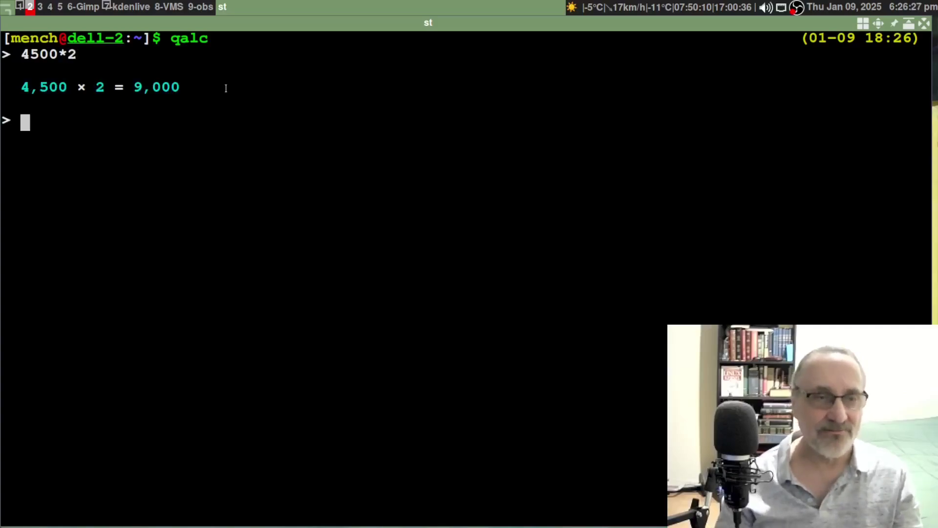
type("8500")
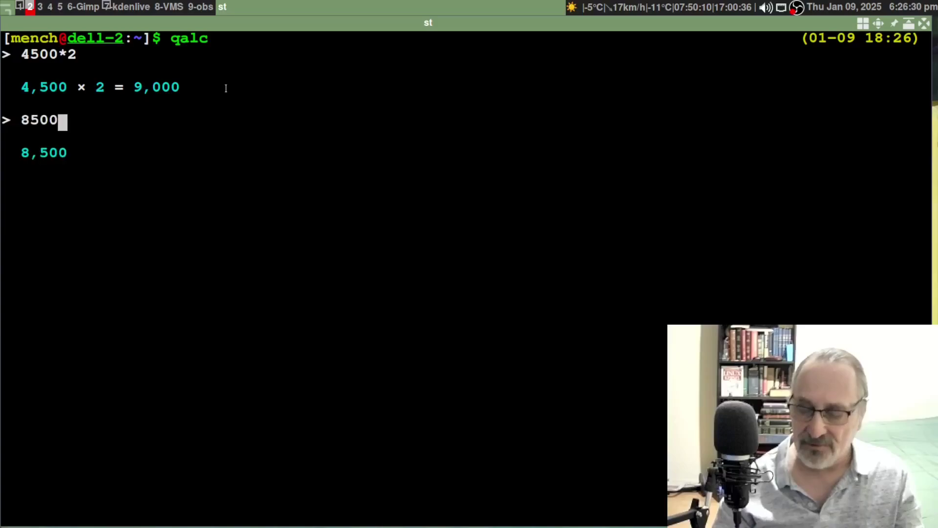
type("+9000")
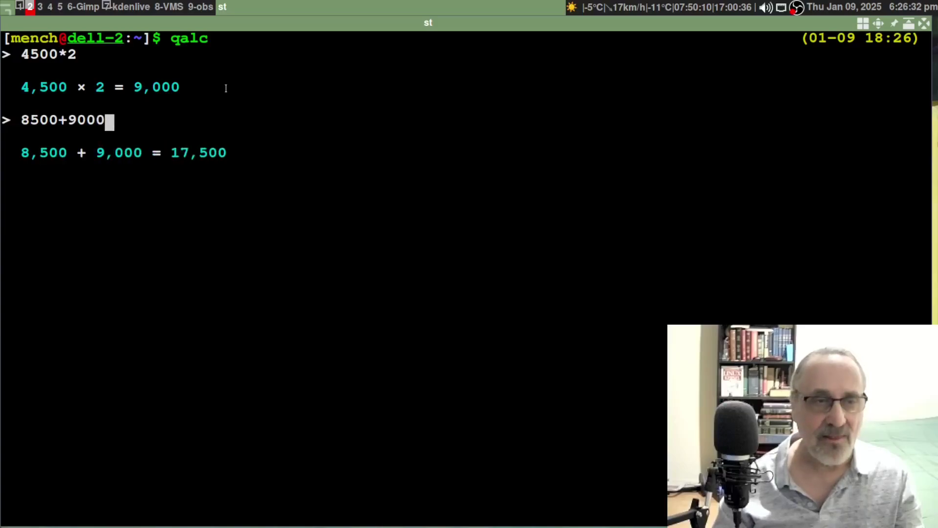
type("+")
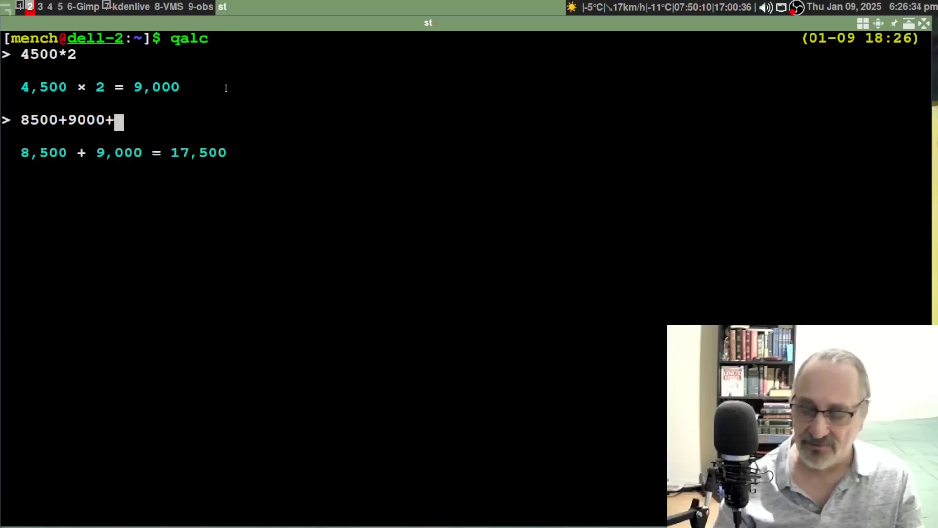
type("2500")
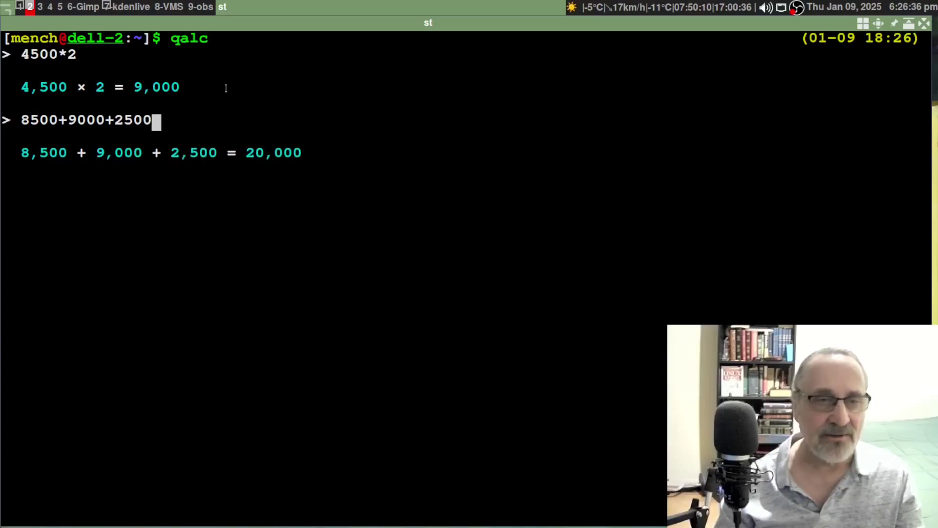
key("Return")
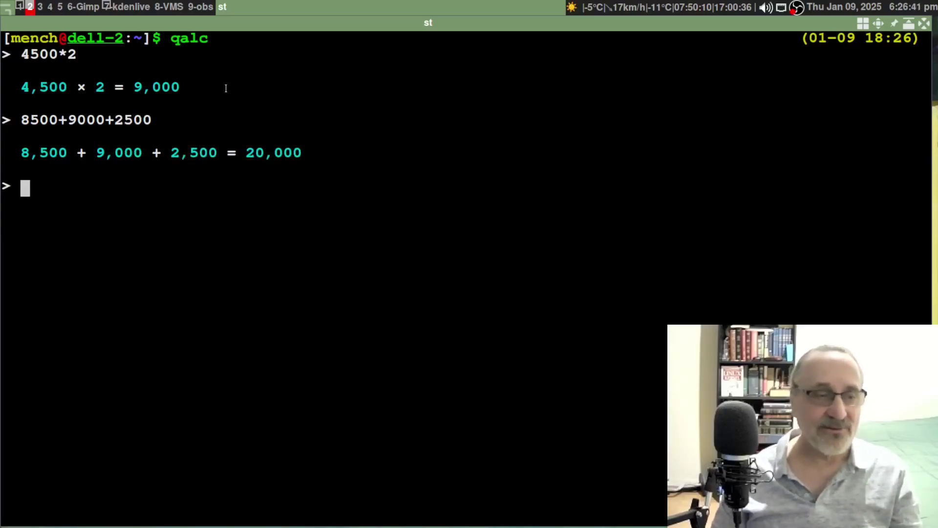
- Clear the screen before entering the 75.27 × 96.33 multiplication
key("ctrl+l")
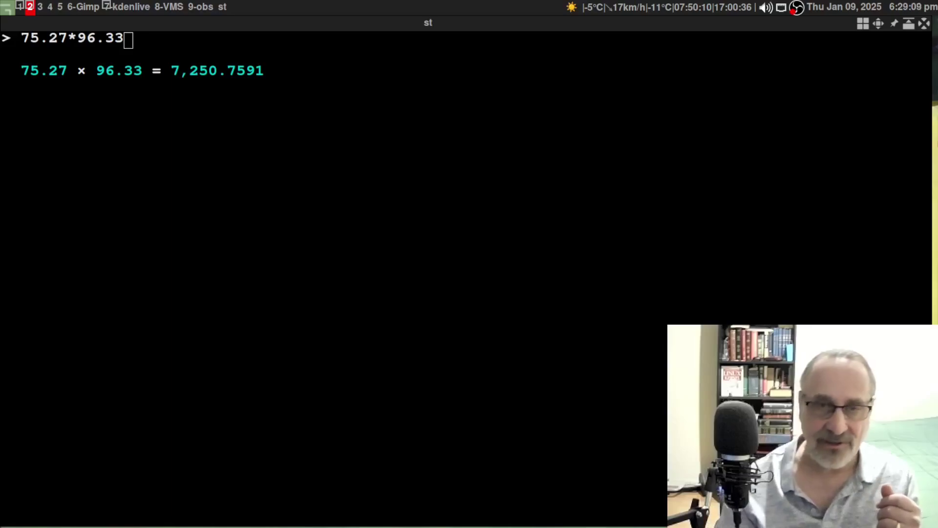
- Evaluate 75.27 × 96.33 = 7,250.7591, then set max decimals to 2
key("Return")
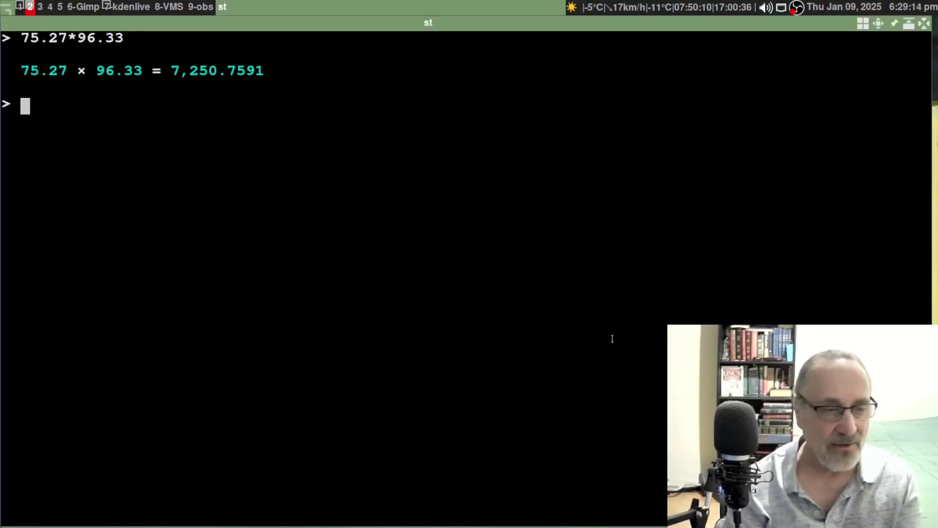
type("set ")
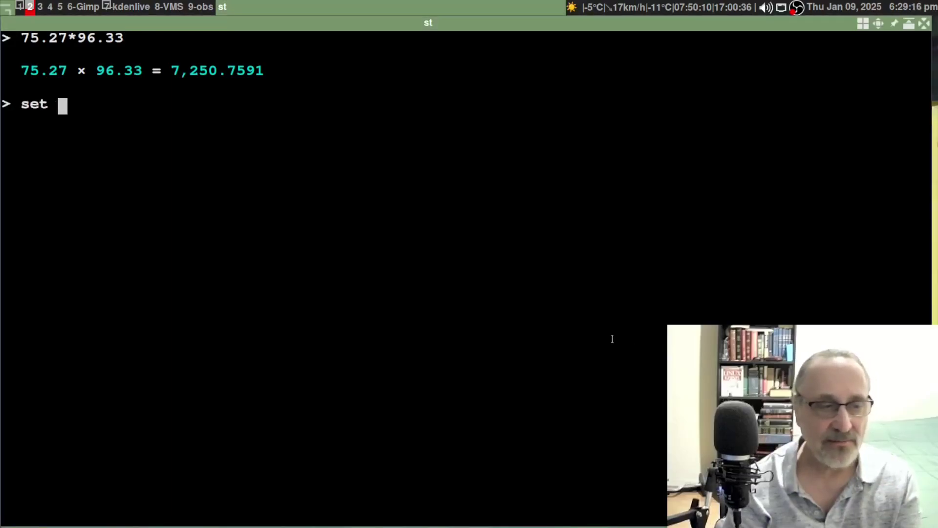
type("max decimals")
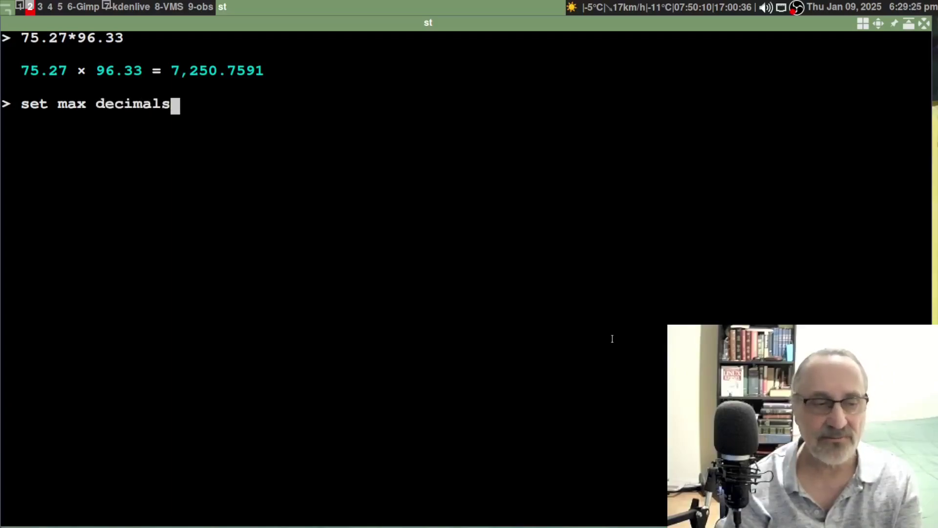
type(" 2")
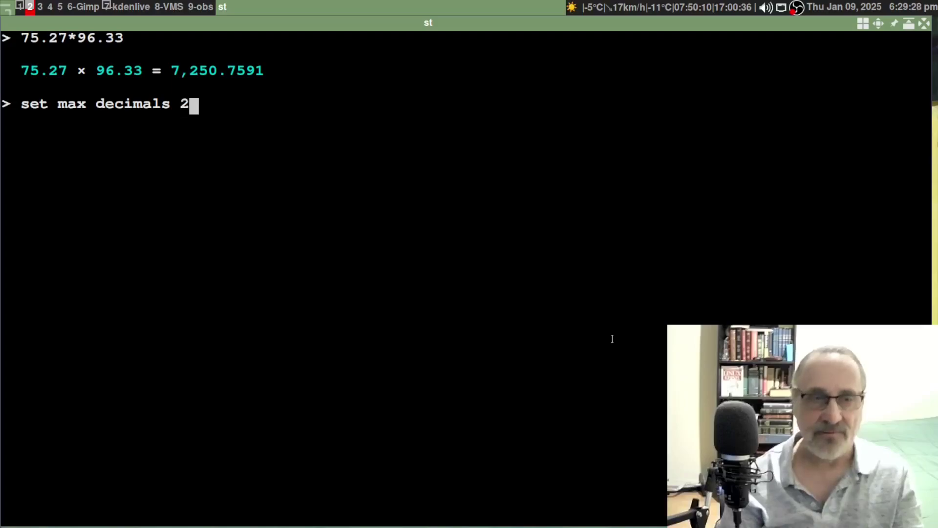
key("Return")
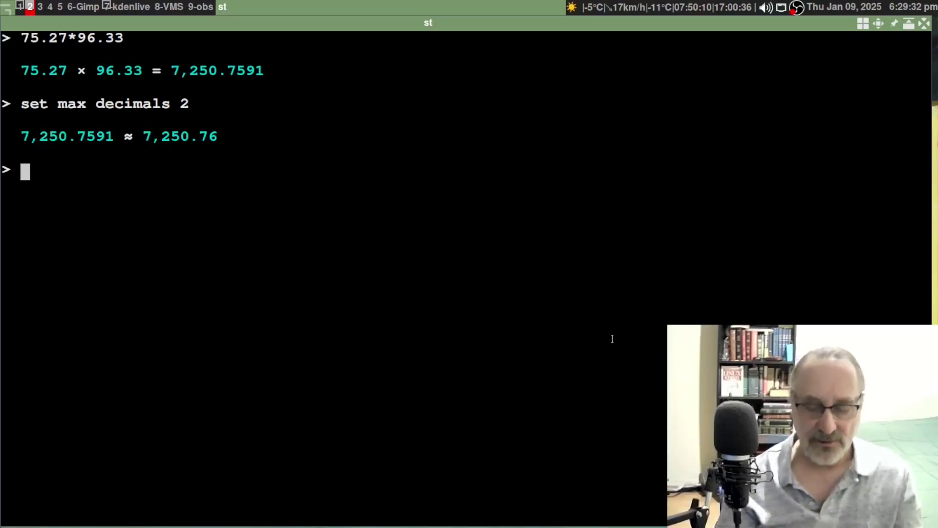
- Recall 75.27*96.33 from history to get 7,250.76, then exit qalc
key("ctrl+l")
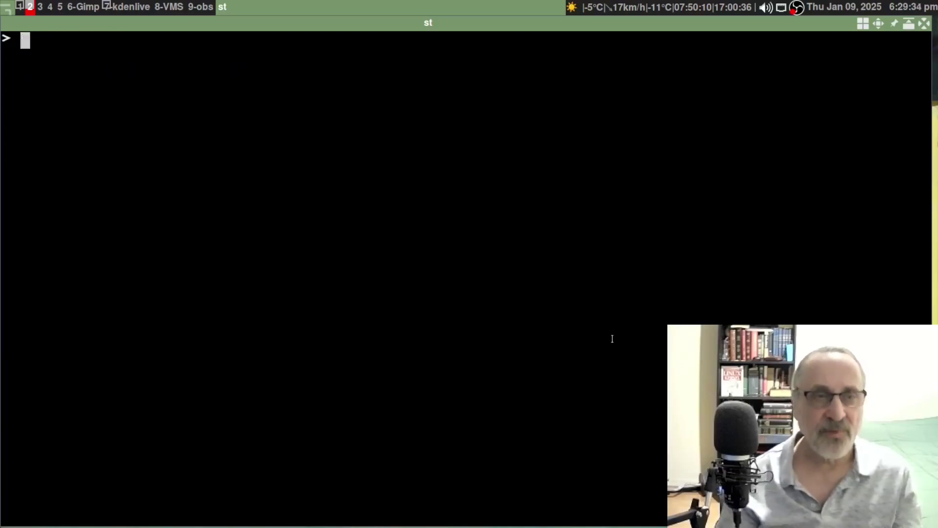
key("Up")
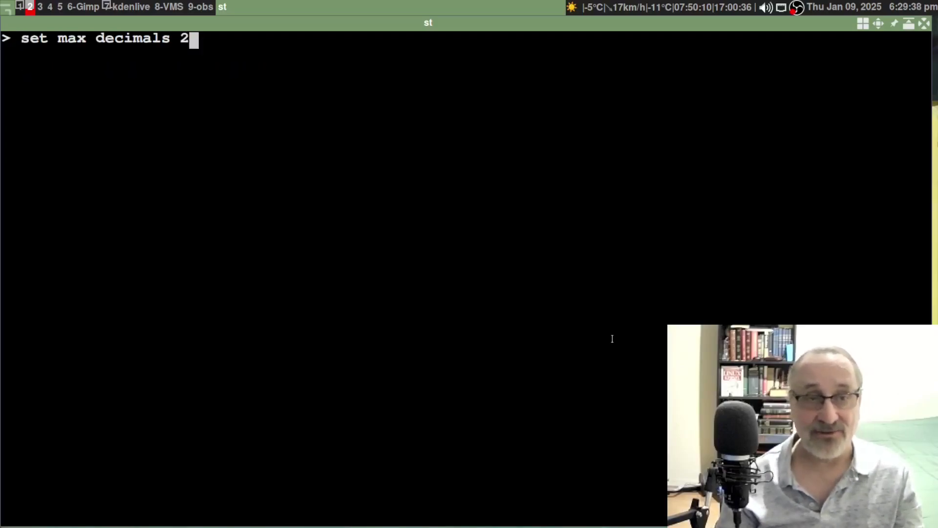
key("Return")
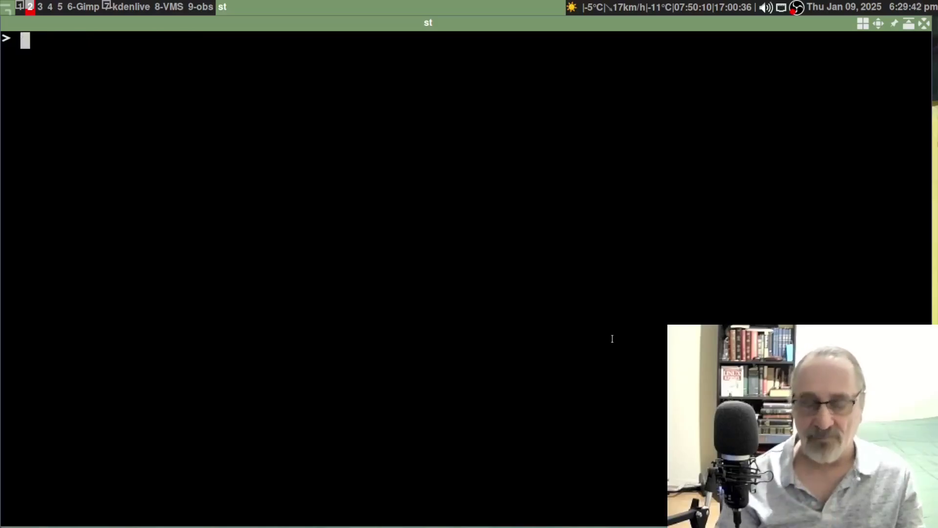
key("Up")
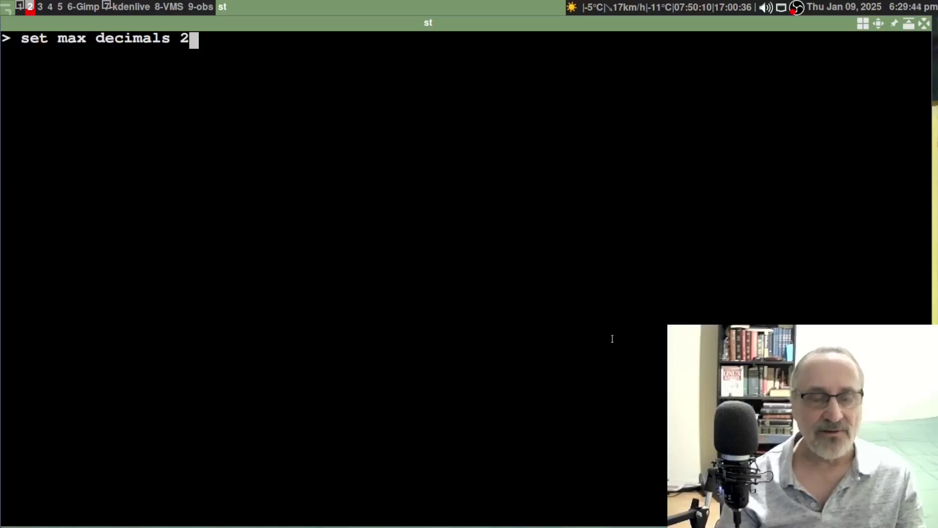
key("Up")
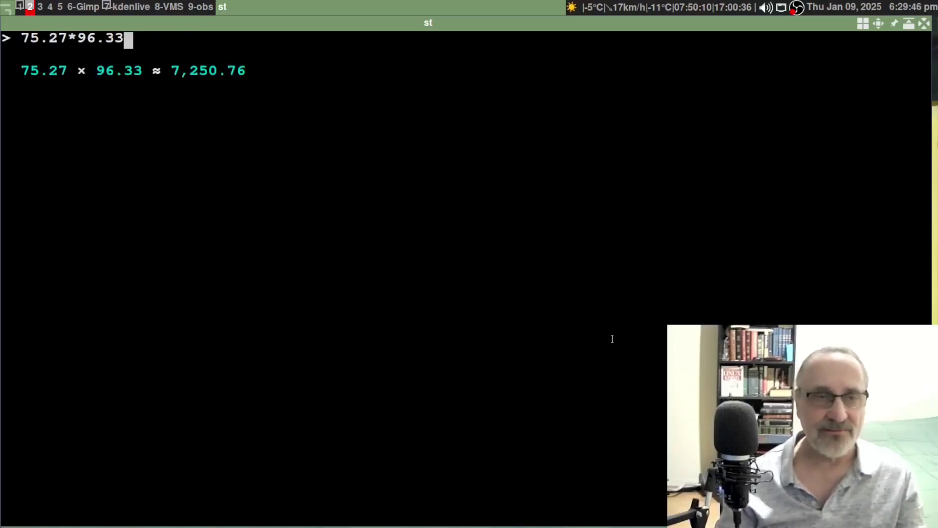
key("Return")
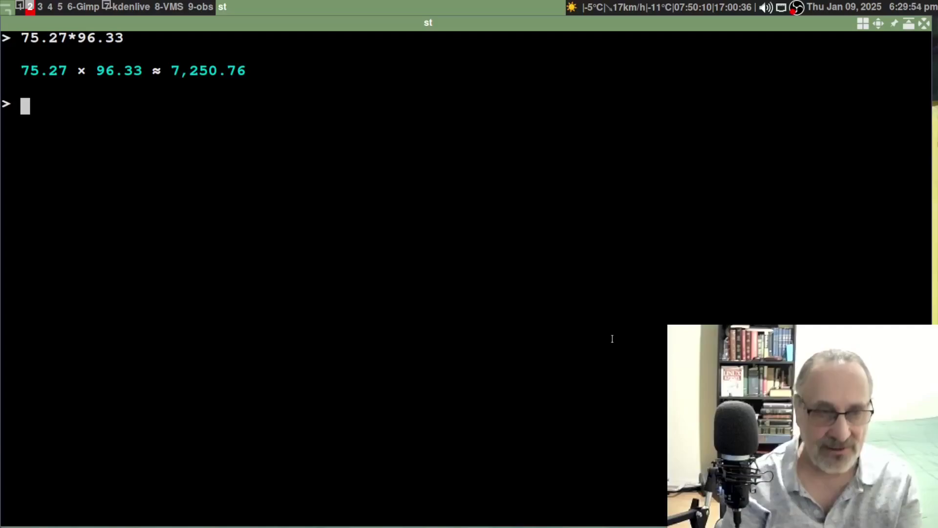
type("exit")
key("Return")
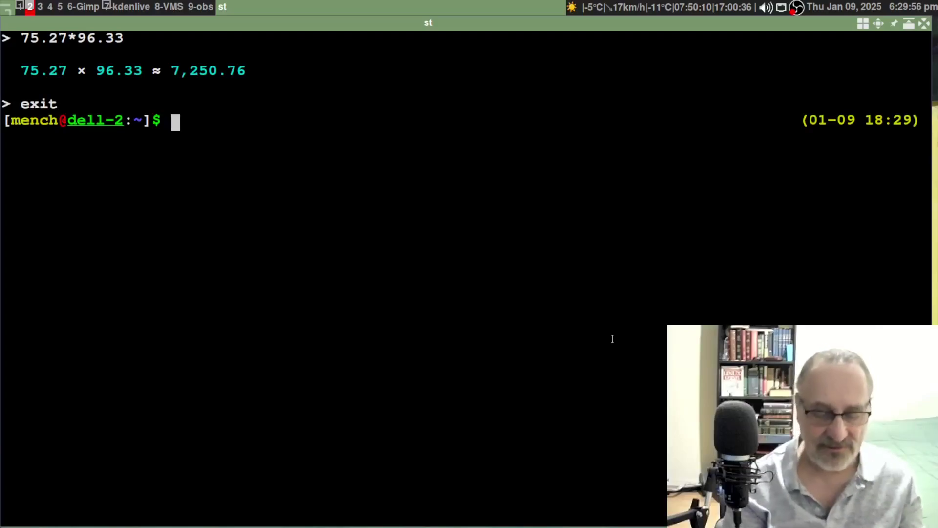
- Relaunch qalc, recompute 75.27*96.33 to confirm 7,250.76 persists, and clear the screen
key("ctrl+l")
type("qalc")
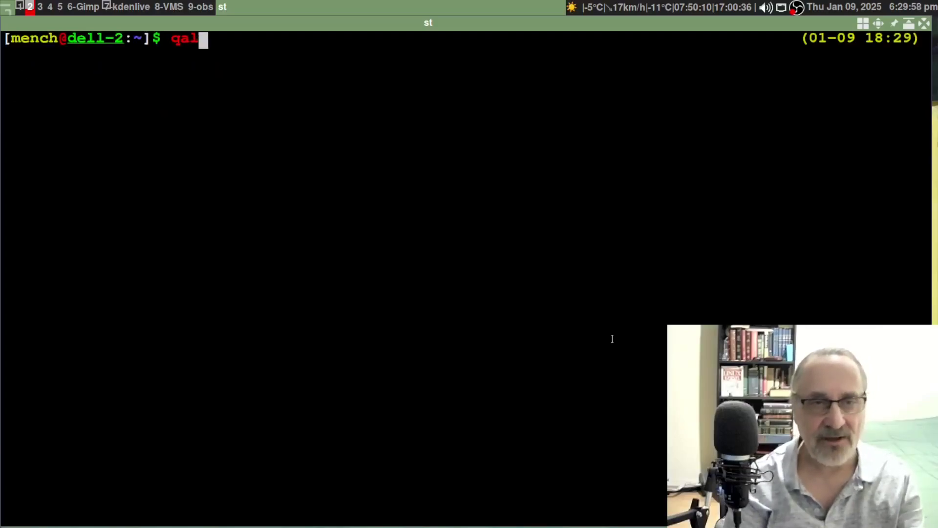
key("Return")
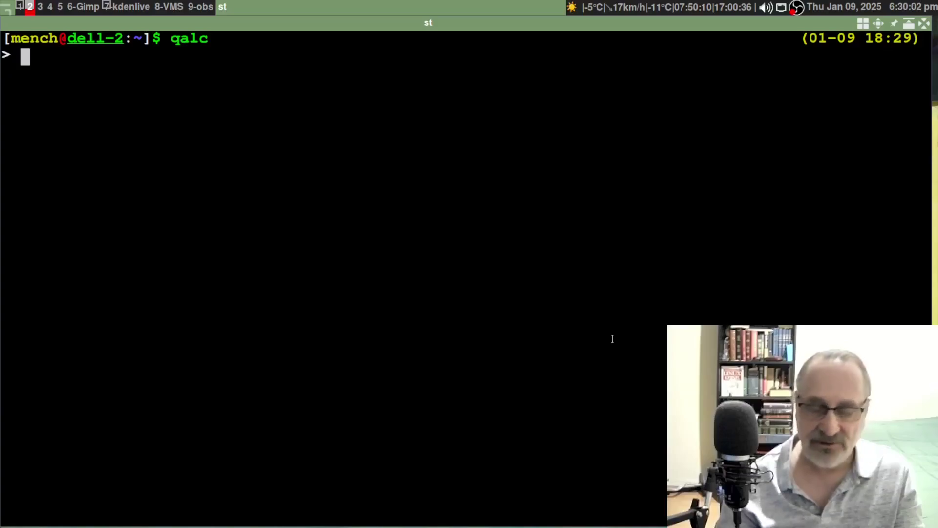
type("75.27*96.33")
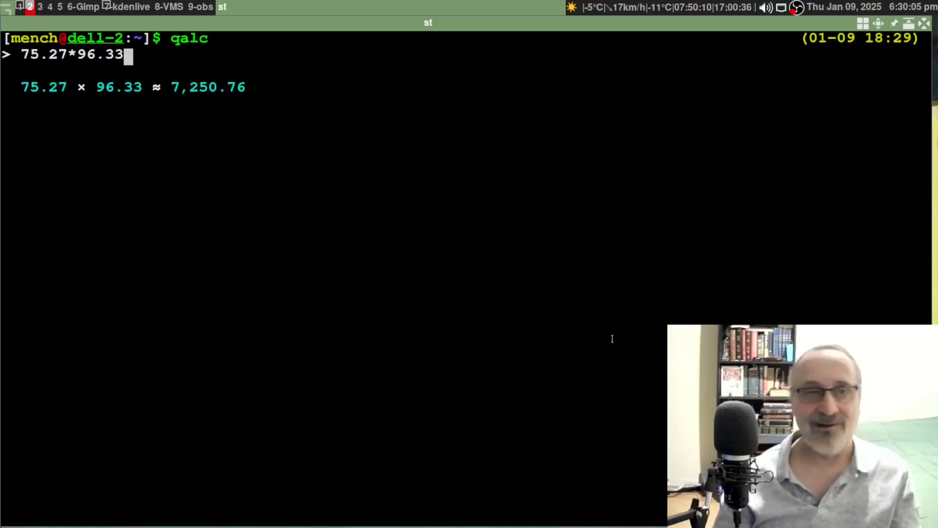
key("Return")
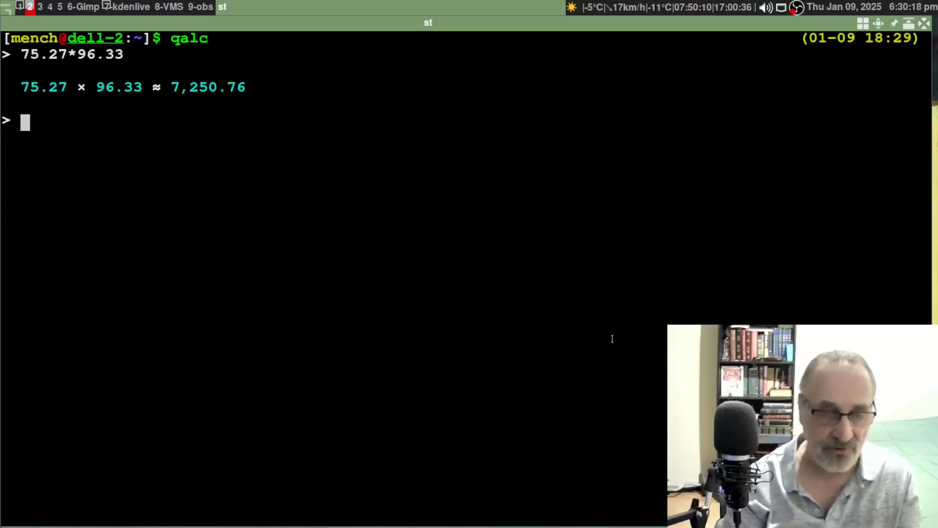
key("ctrl+l")
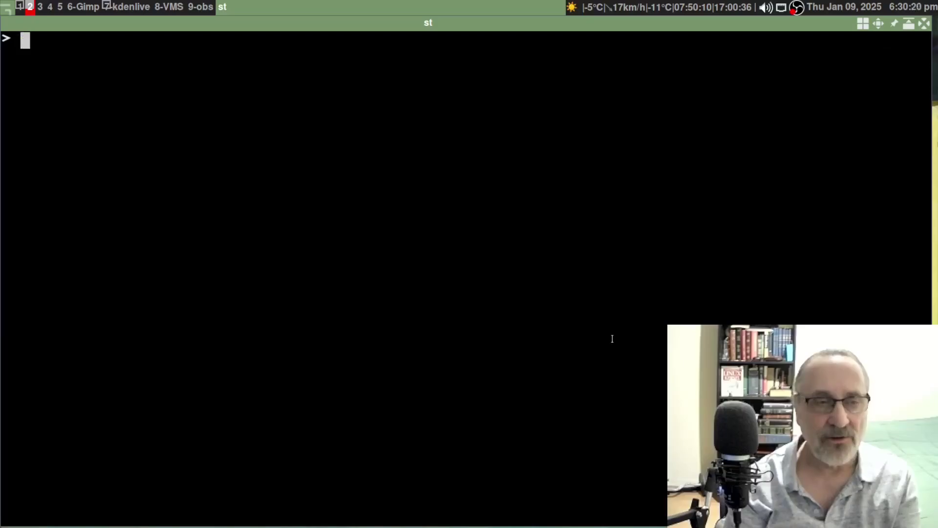
type("mode")
key("Return")
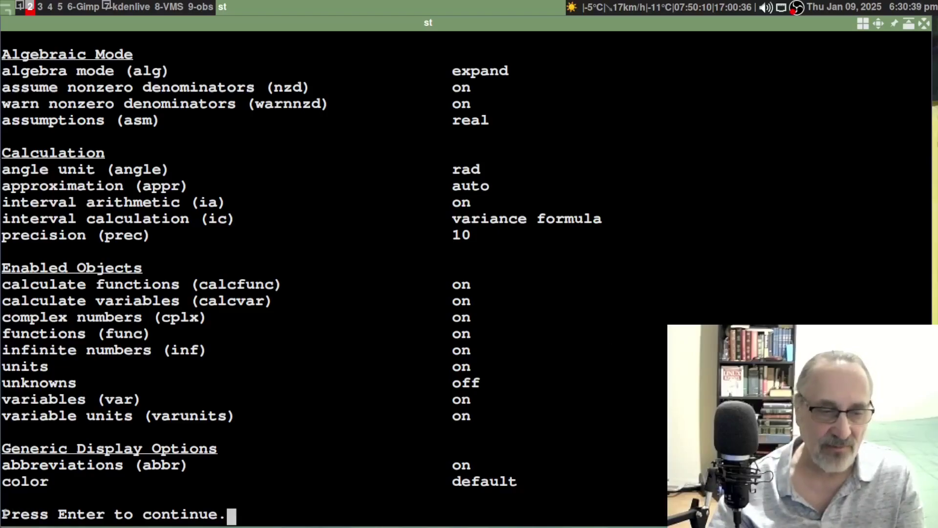
left_click_drag(1, 517, 233, 494)
left_click(325, 448)
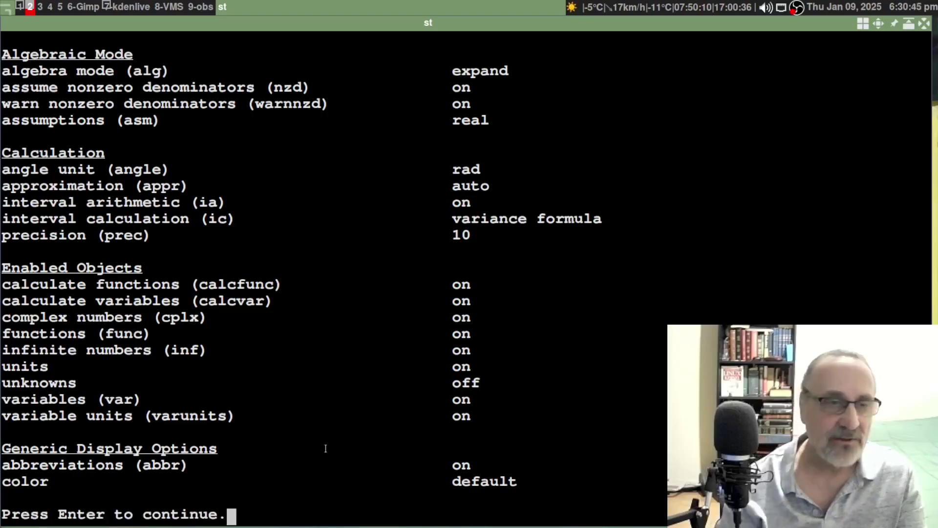
key("Return")
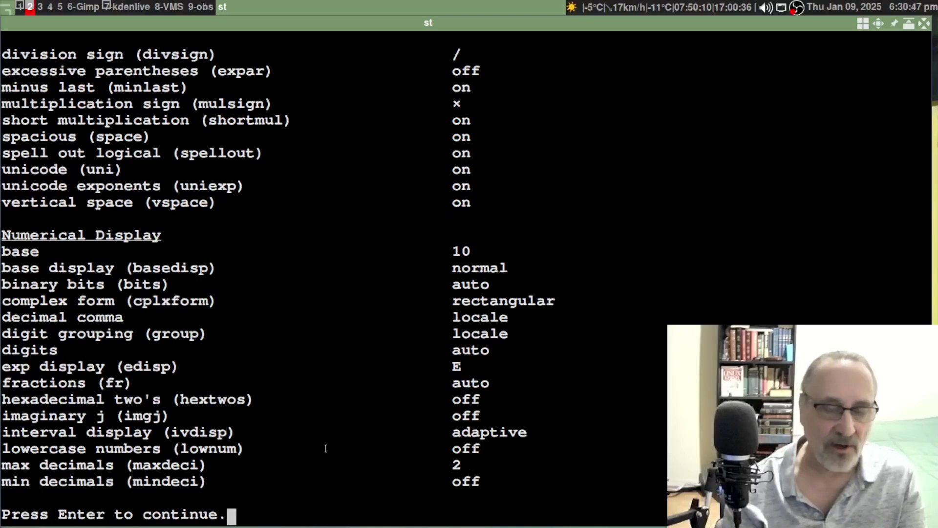
key("Return")
key("Return")
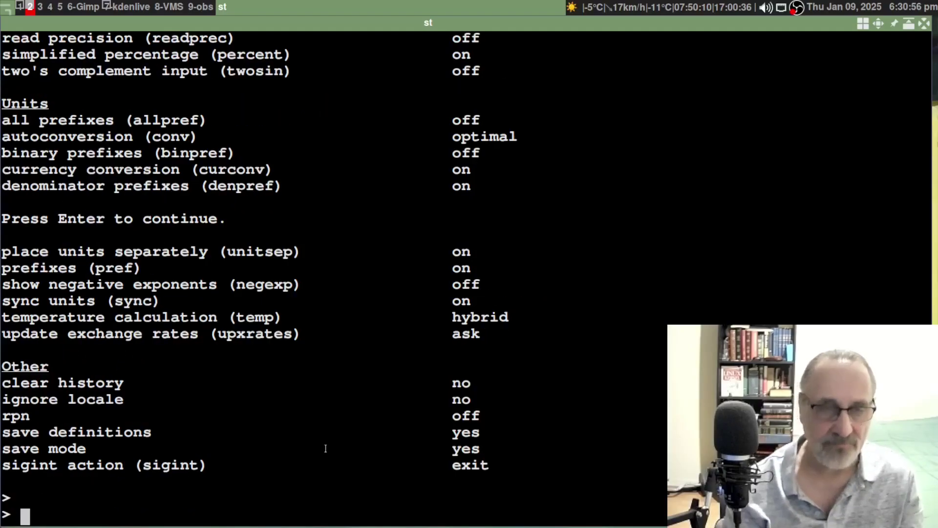
key("ctrl+l")
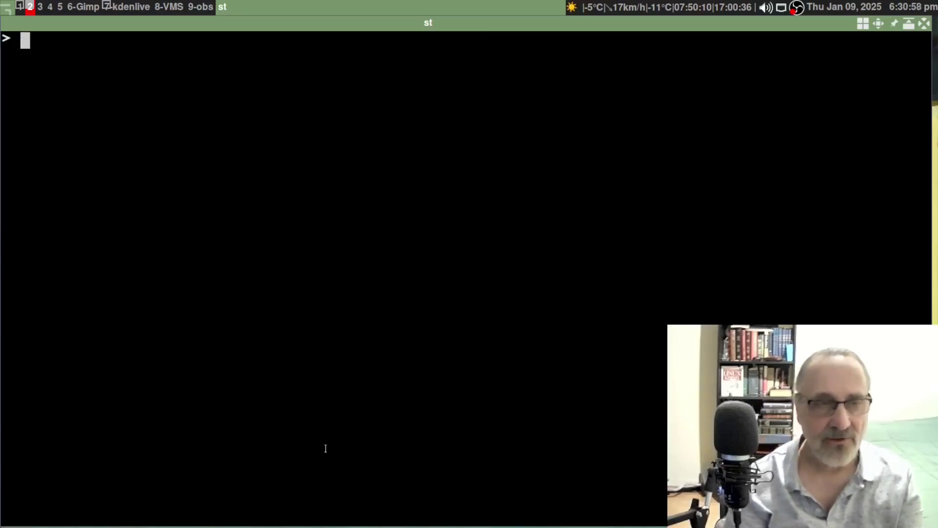
type("history")
key("Return")
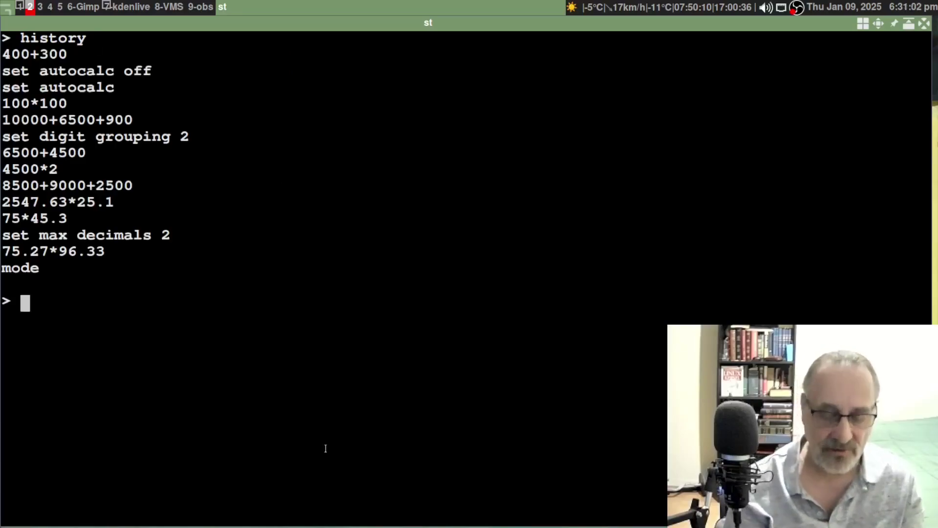
key("ctrl+l")
key("Up")
key("ctrl+u")
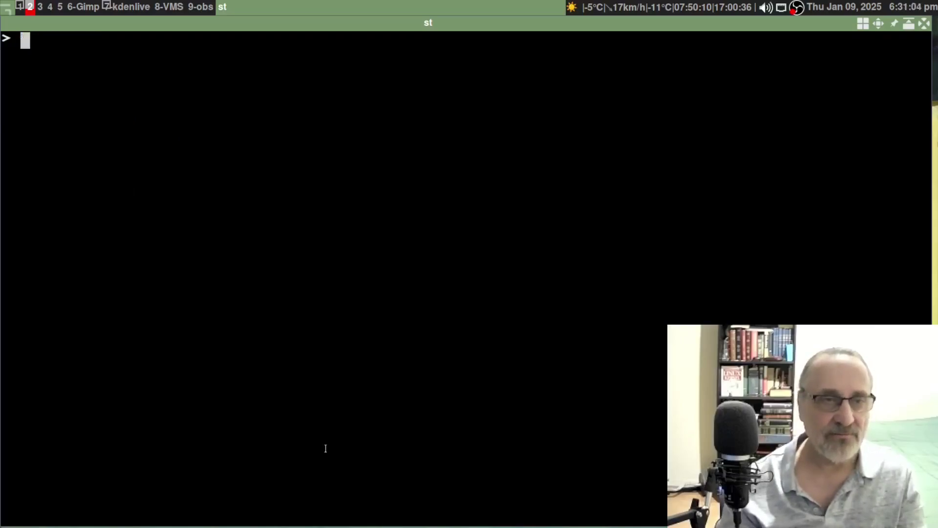
type("75.27*96.33")
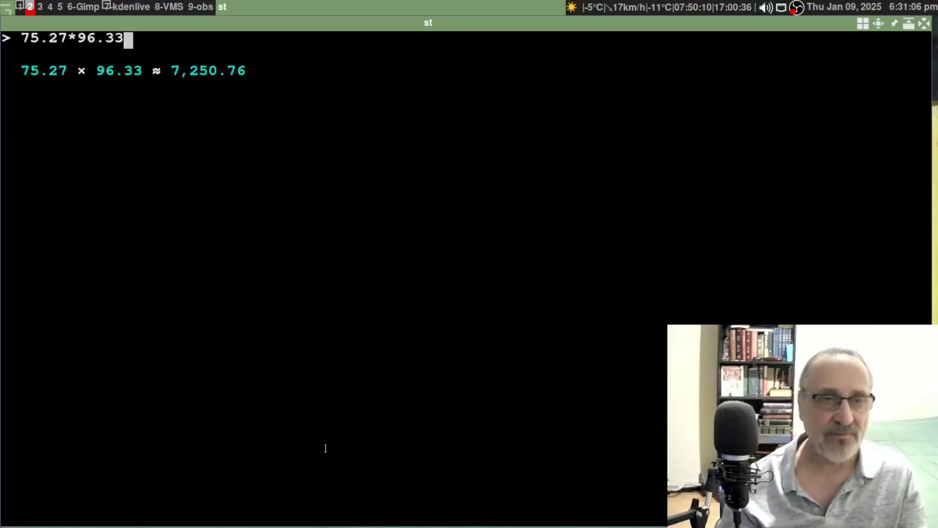
key("Up")
key("BackSpace")
key("BackSpace")
key("BackSpace")
key("BackSpace")
key("BackSpace")
key("BackSpace")
key("BackSpace")
key("BackSpace")
key("BackSpace")
key("BackSpace")
key("BackSpace")
key("BackSpace")
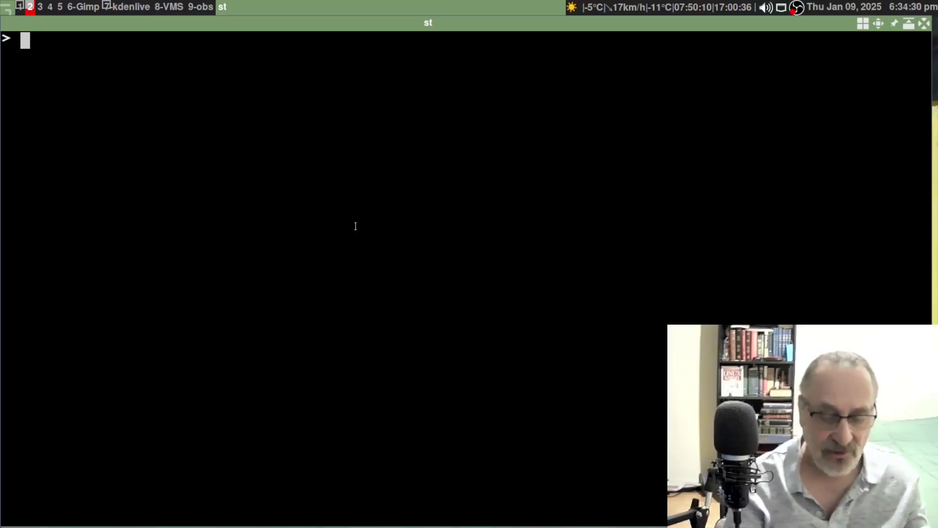
- Enter (725.36+4587.97+3051.52)*5 so autocalc shows 41,824.25
type("(")
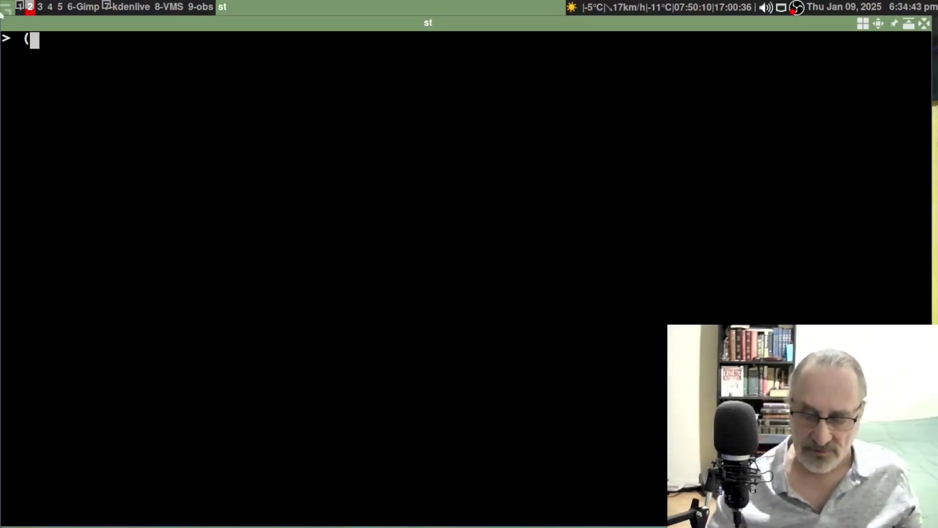
type("7")
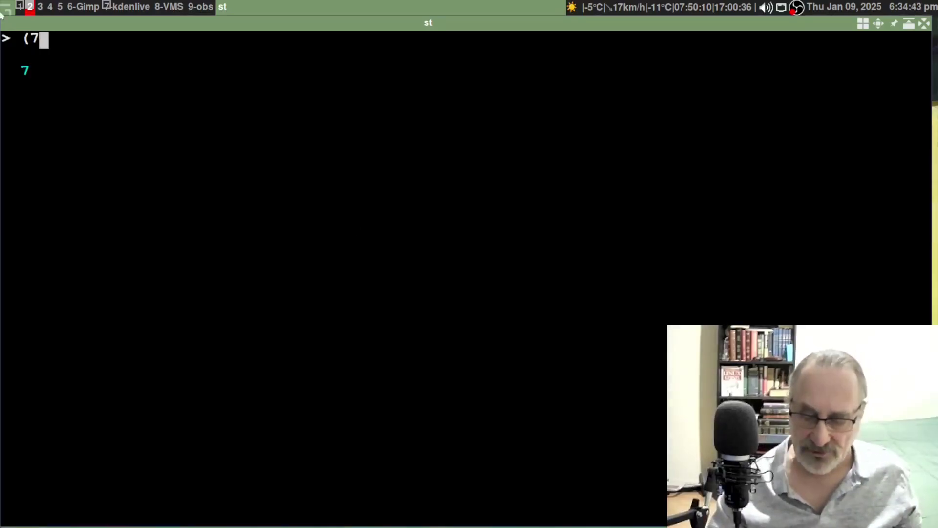
type("25.36")
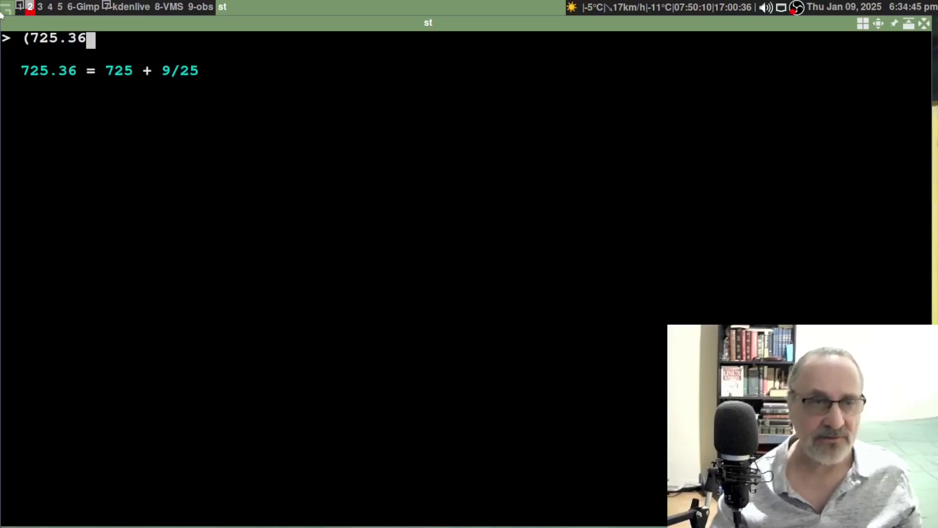
type("+45")
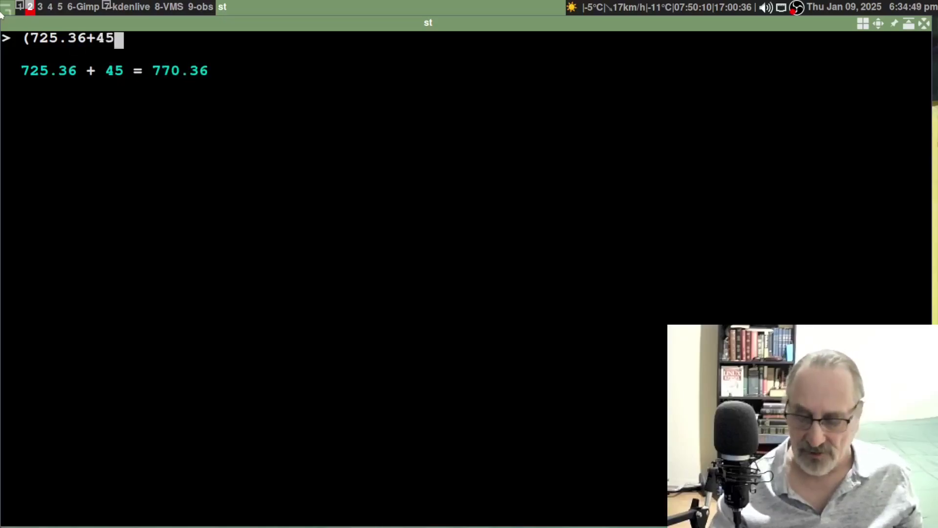
type("87.9")
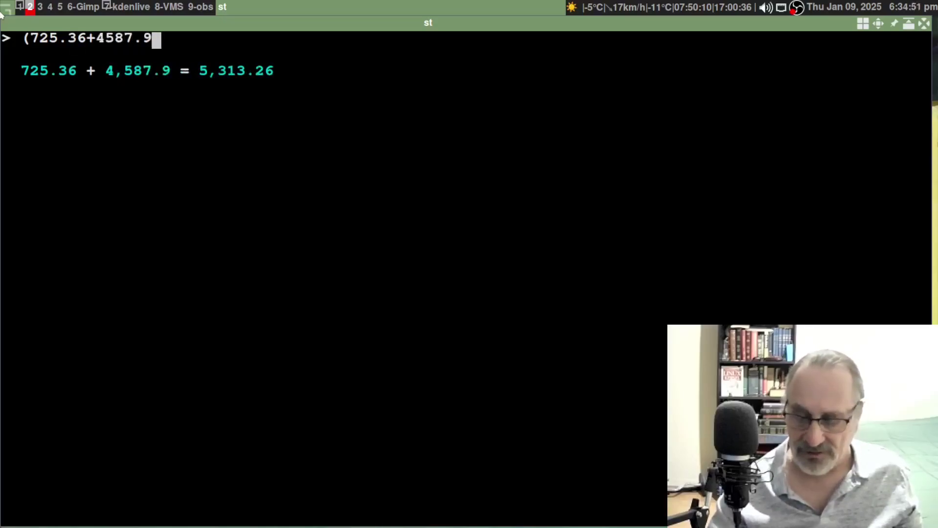
type("7+")
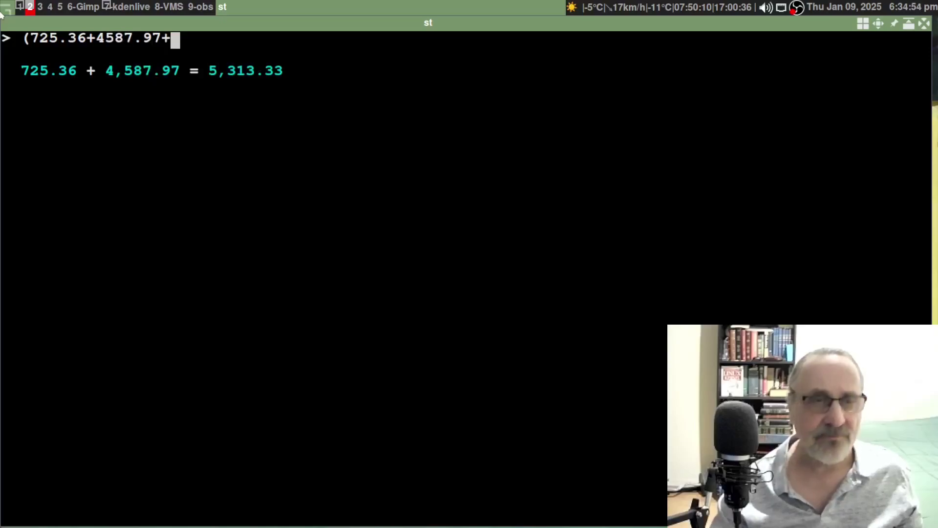
type("3051")
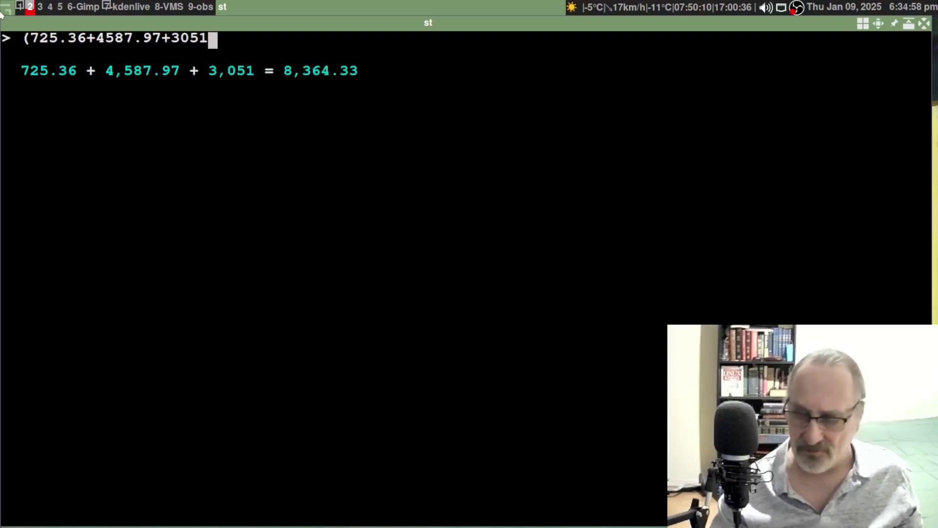
type(".52)")
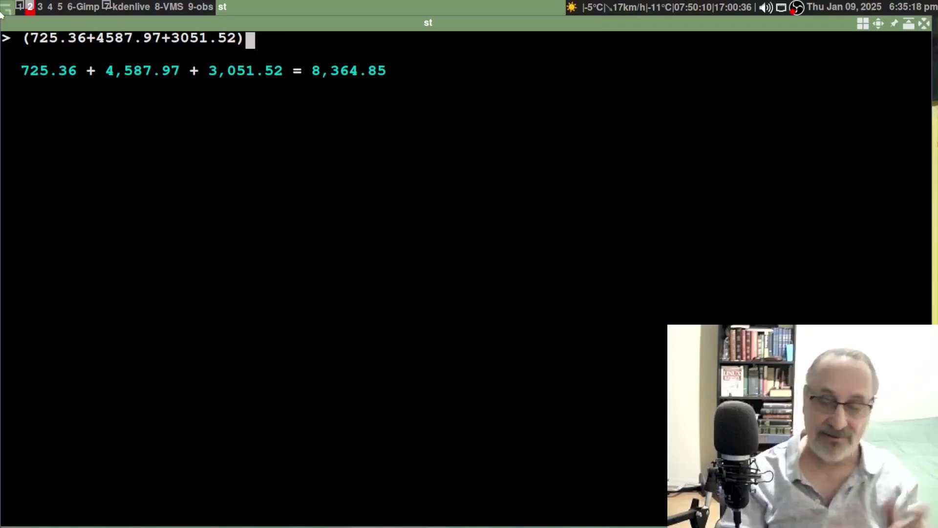
type("*5")
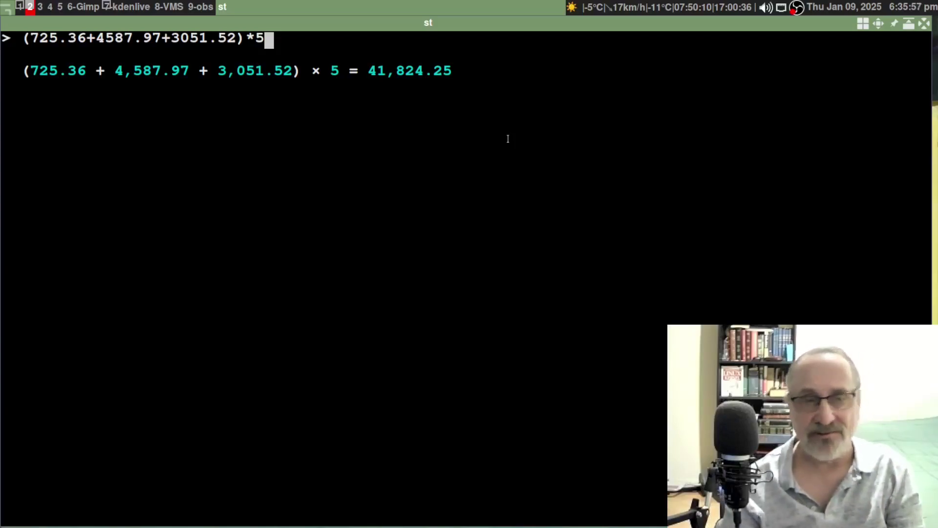
- Erase the ×5 and added terms, trimming the expression back to '(725.'
key("BackSpace")
key("BackSpace")
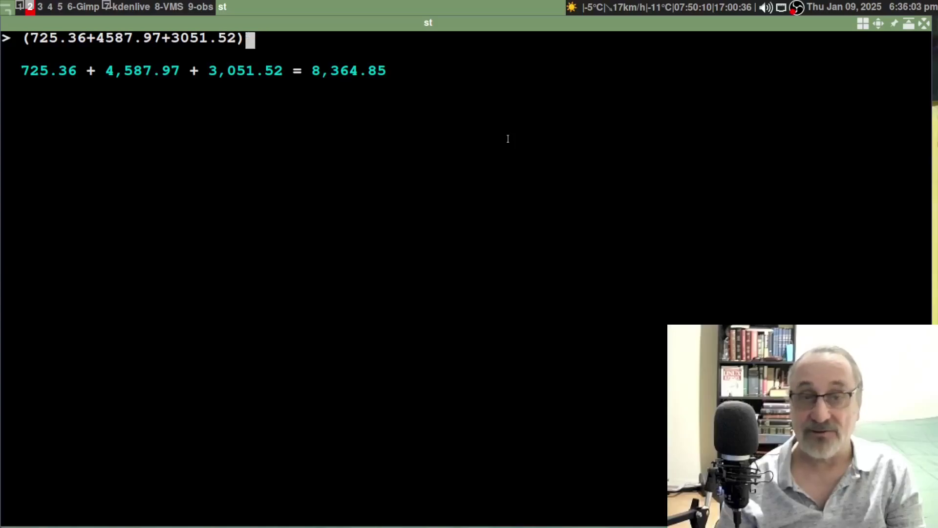
key("BackSpace")
key("BackSpace")
key("BackSpace")
key("BackSpace")
key("BackSpace")
key("BackSpace")
key("BackSpace")
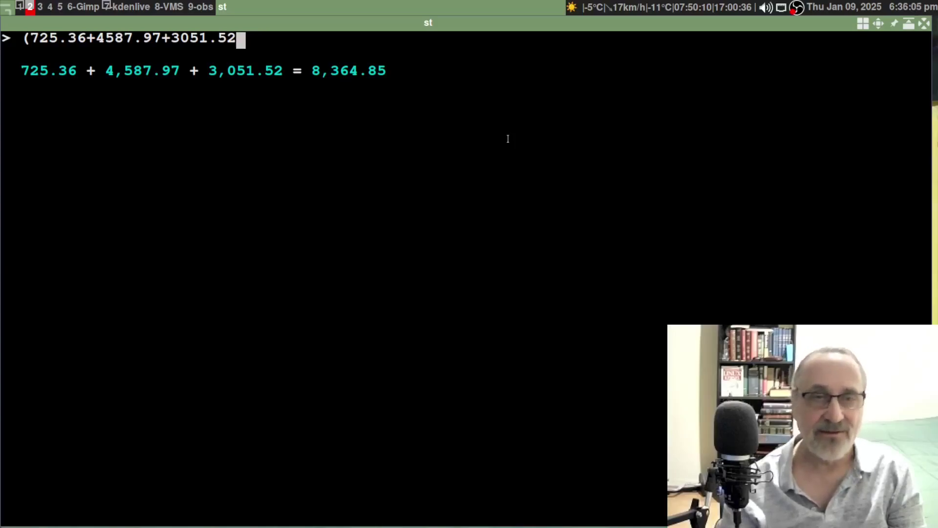
key("BackSpace")
key("BackSpace")
key("BackSpace")
key("BackSpace")
key("BackSpace")
key("BackSpace")
key("BackSpace")
key("BackSpace")
key("BackSpace")
key("BackSpace")
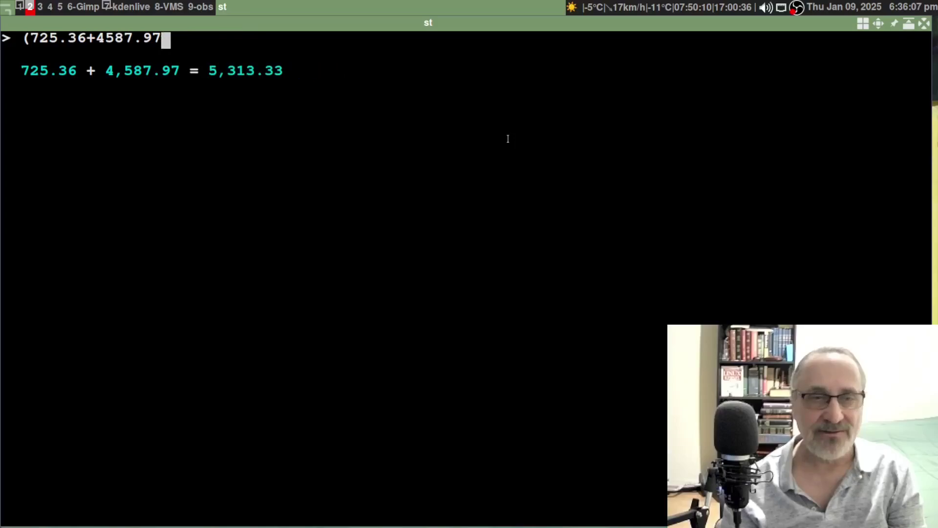
key("BackSpace")
key("BackSpace")
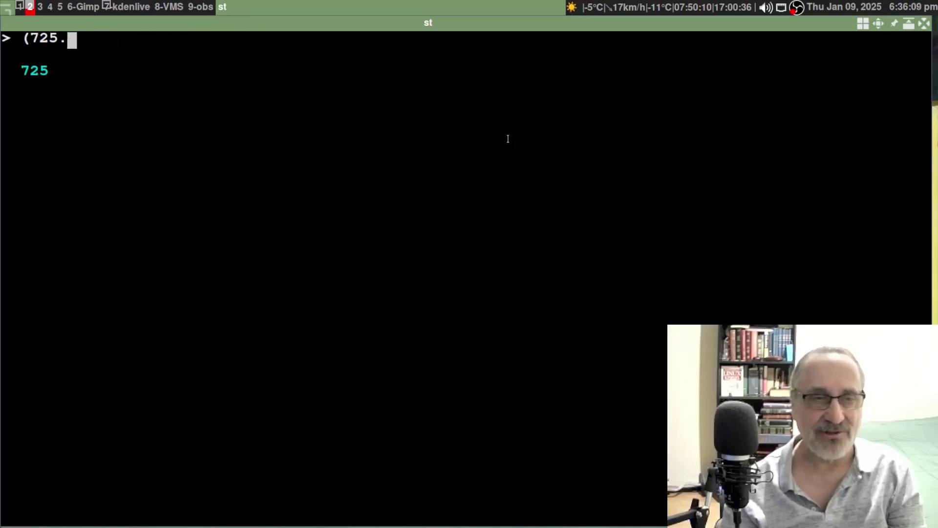